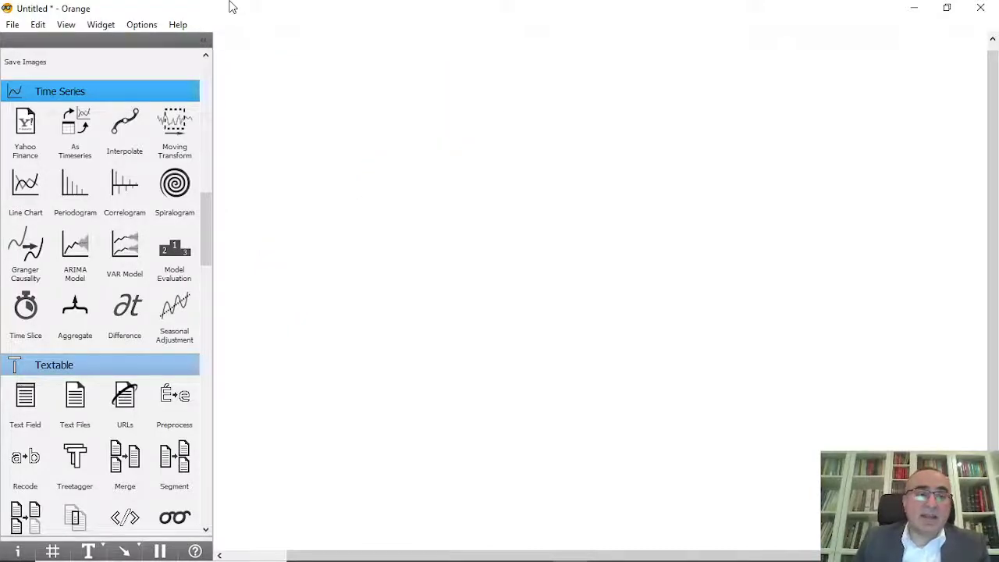
- Place a File widget on the canvas, confirm it loads iris.tab, and nudge it into position
{"action": "left_click_drag", "start_coordinate": [203, 205], "coordinate": [213, 56]}
{"action": "left_click_drag", "start_coordinate": [25, 92], "coordinate": [304, 258]}
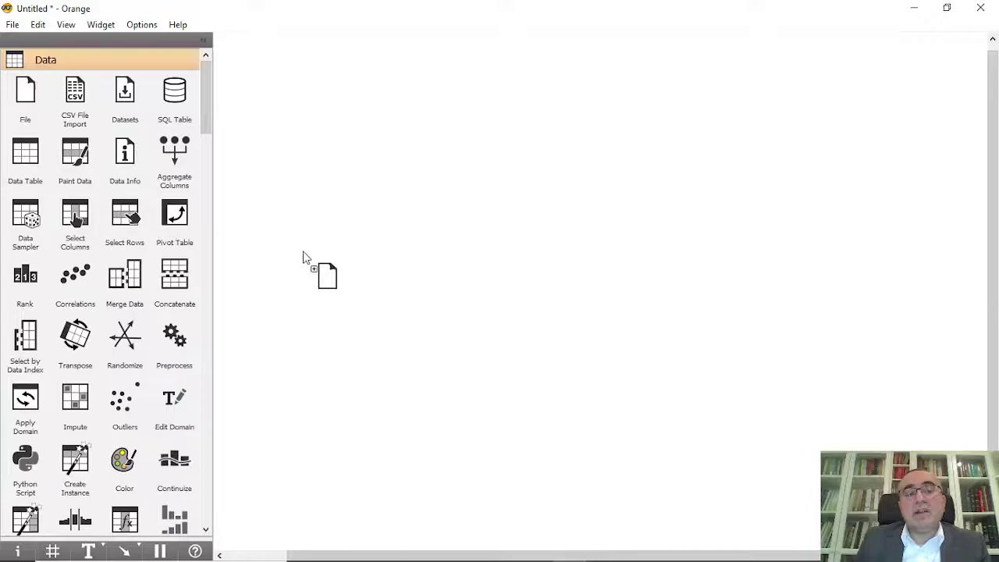
{"action": "double_click", "coordinate": [302, 252]}
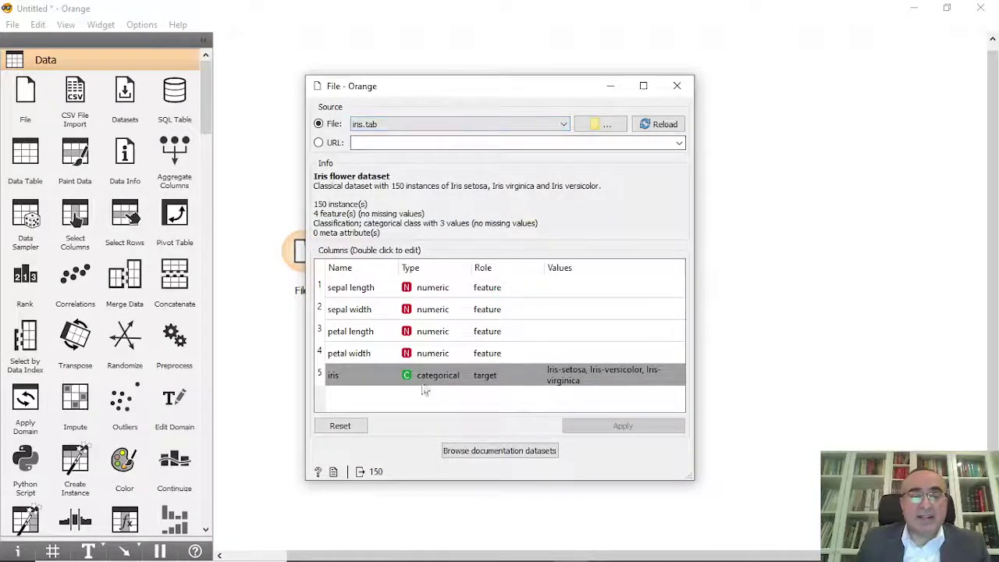
{"action": "left_click", "coordinate": [677, 87]}
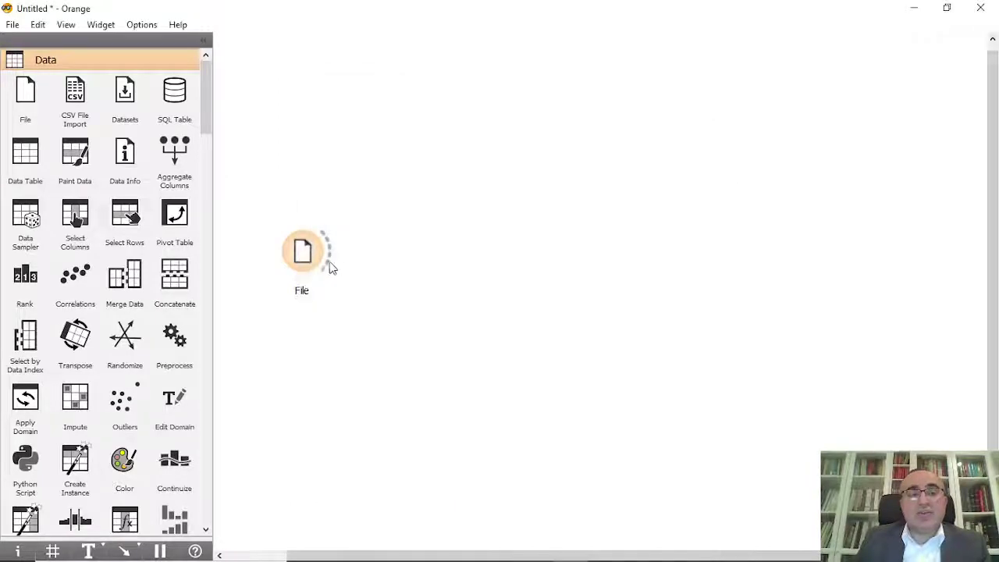
{"action": "left_click_drag", "start_coordinate": [317, 254], "coordinate": [445, 79]}
- Add a Data Table linked to File and view its 150 iris rows
{"action": "type", "text": "data"}
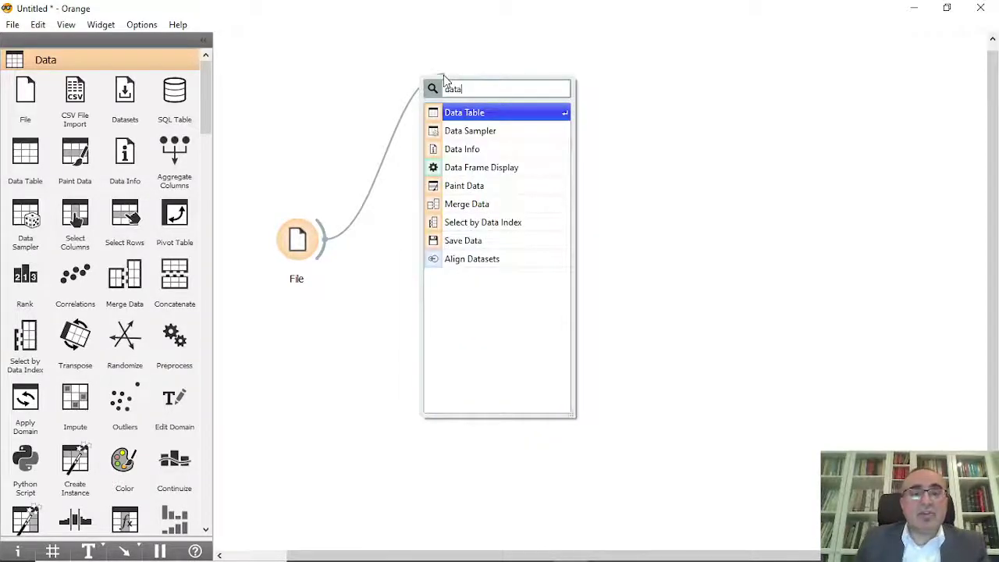
{"action": "left_click", "coordinate": [473, 113]}
{"action": "double_click", "coordinate": [468, 74]}
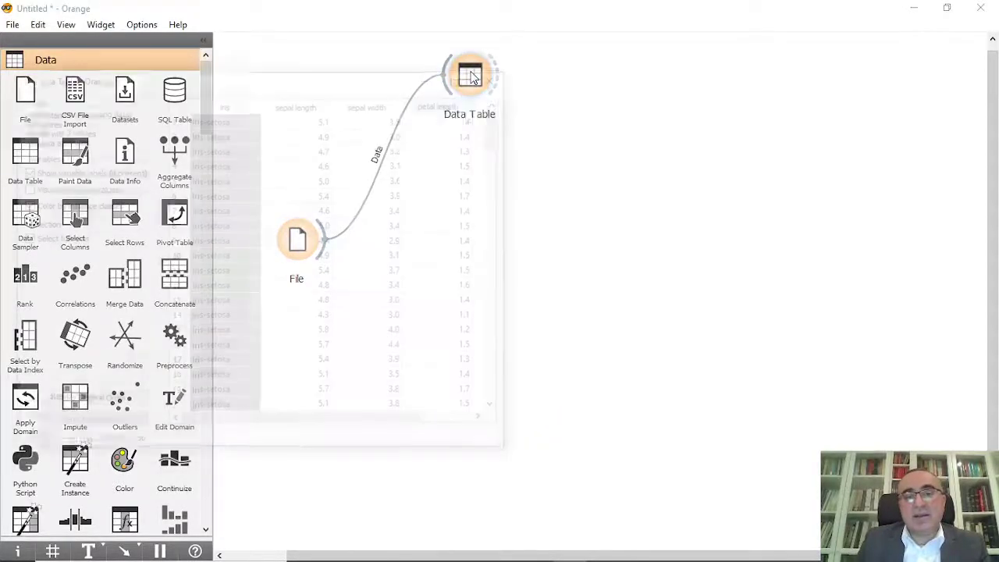
{"action": "mouse_move", "coordinate": [500, 134]}
{"action": "left_mouse_down"}
{"action": "mouse_move", "coordinate": [500, 379]}
{"action": "mouse_move", "coordinate": [500, 125]}
{"action": "left_mouse_up"}
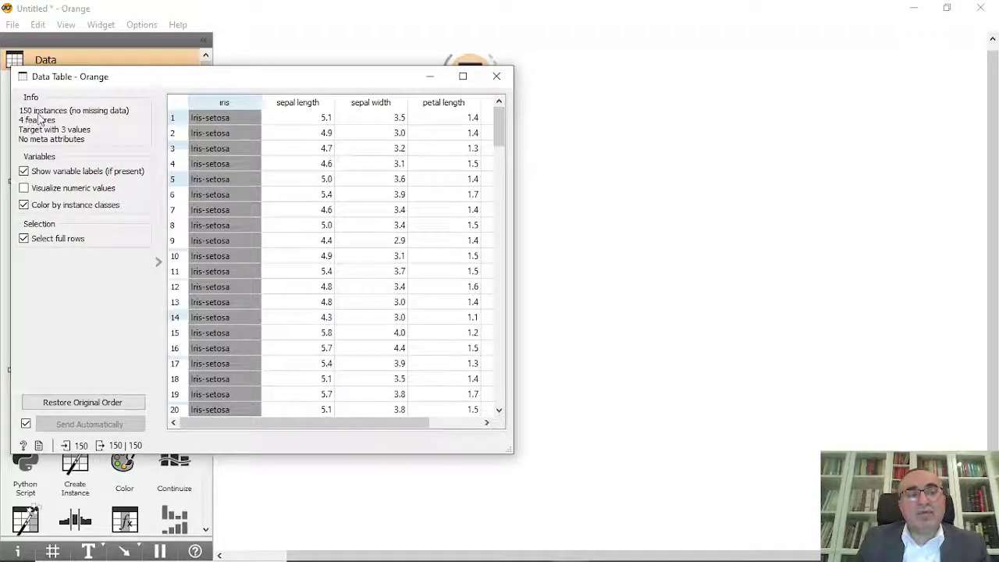
{"action": "left_click", "coordinate": [496, 76]}
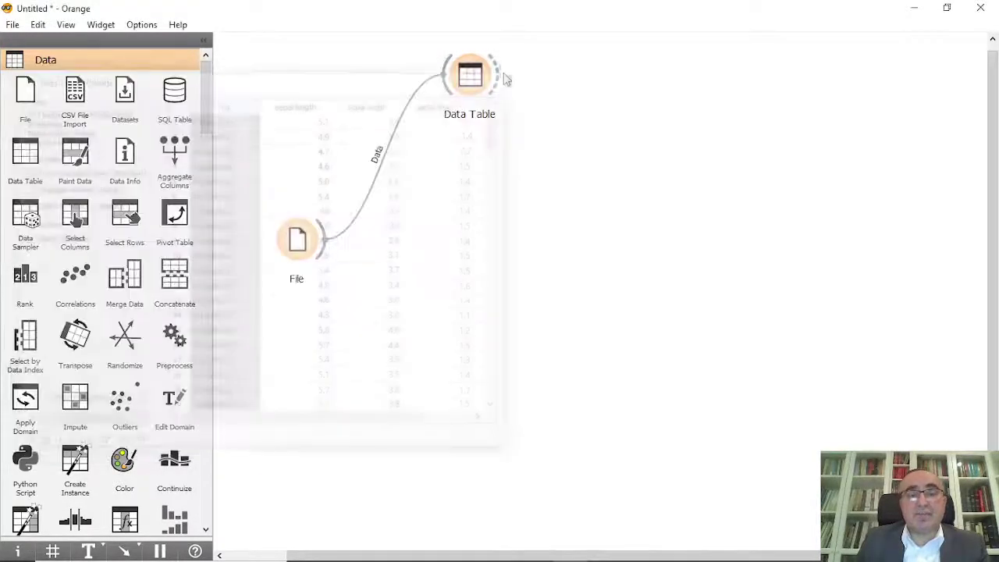
- Connect a new Line Chart to File through a Data → Time series link
{"action": "left_click_drag", "start_coordinate": [327, 259], "coordinate": [447, 154]}
{"action": "type", "text": "line"}
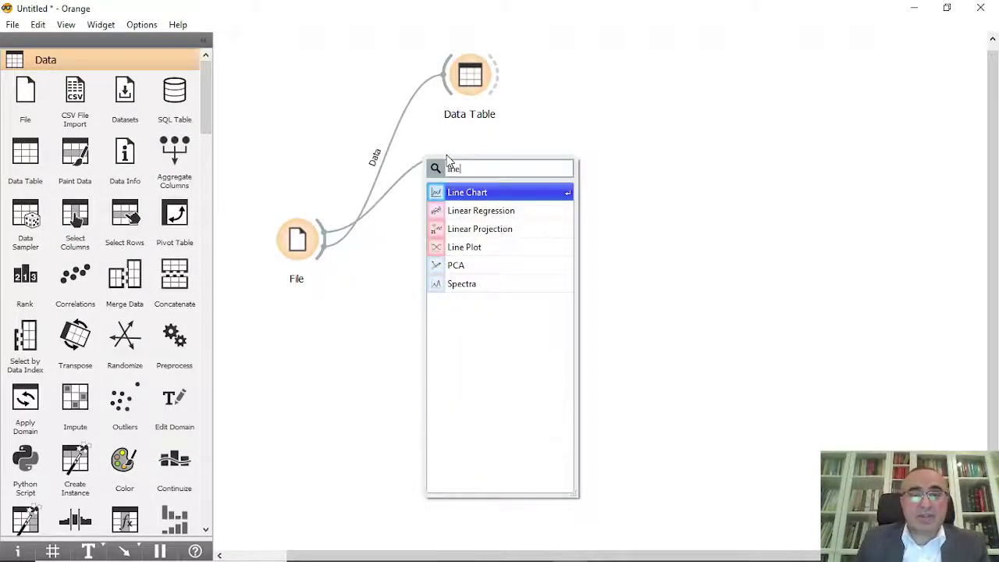
{"action": "left_click", "coordinate": [513, 193]}
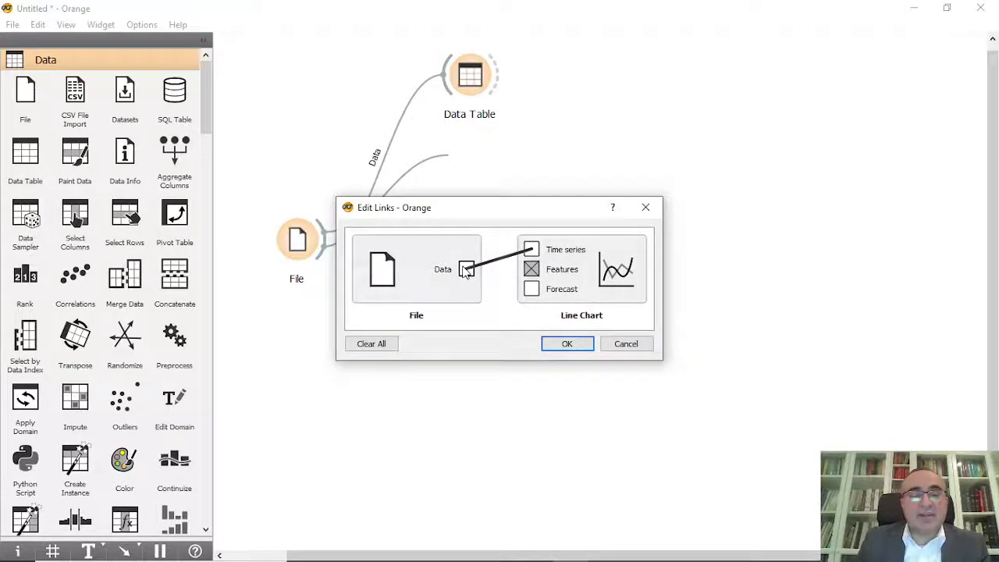
{"action": "left_click", "coordinate": [590, 344]}
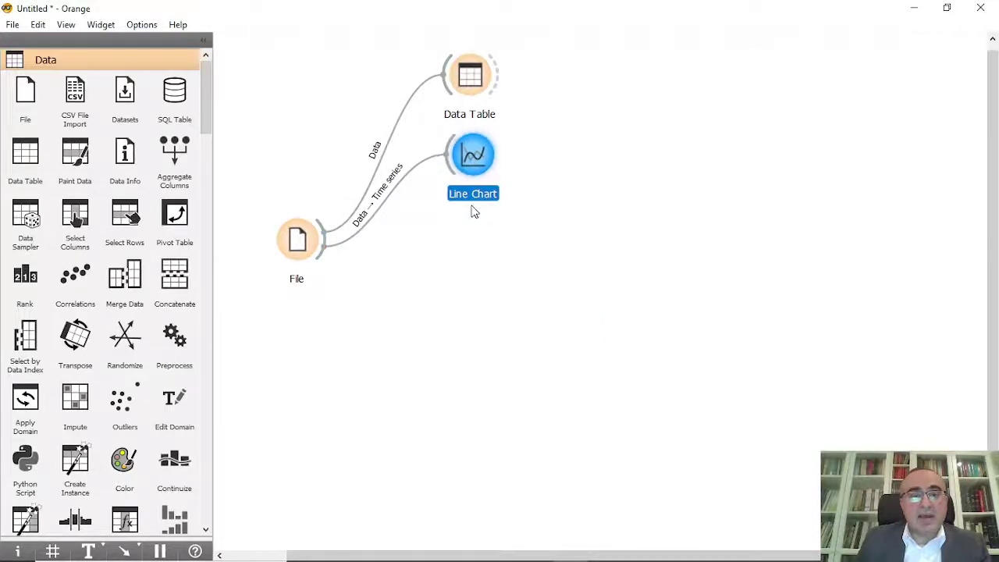
{"action": "left_click_drag", "start_coordinate": [208, 109], "coordinate": [198, 209]}
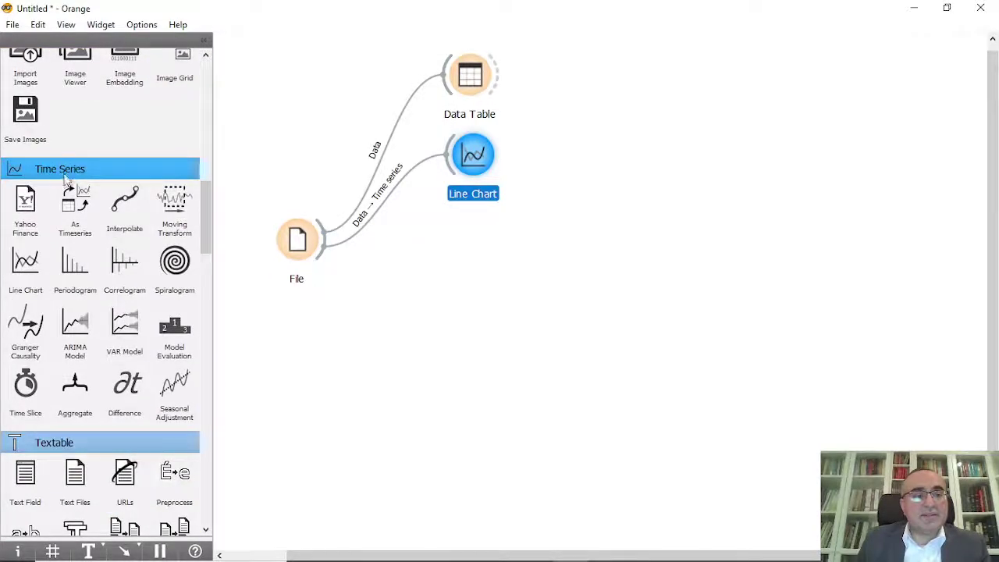
{"action": "left_click", "coordinate": [142, 24]}
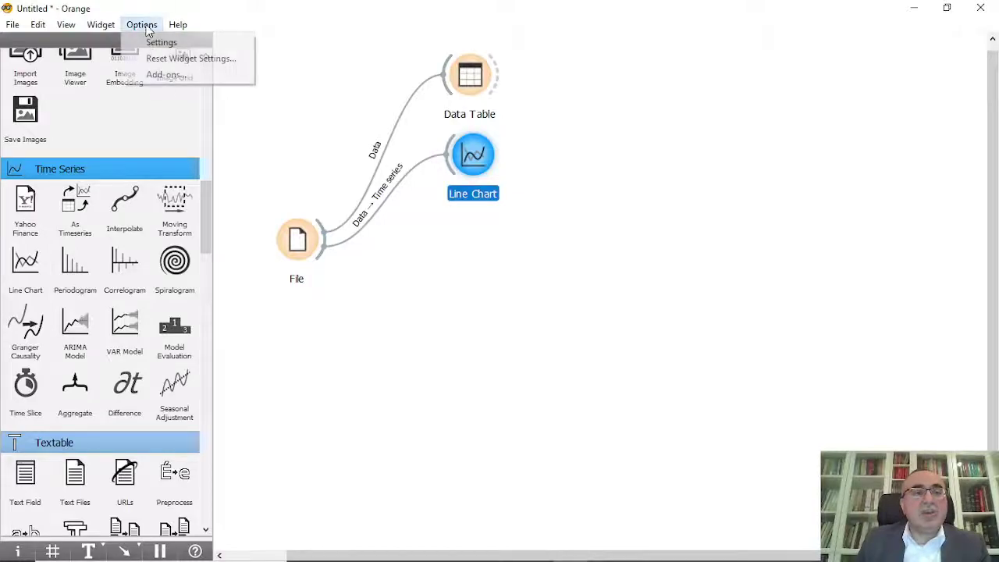
{"action": "left_click", "coordinate": [183, 76]}
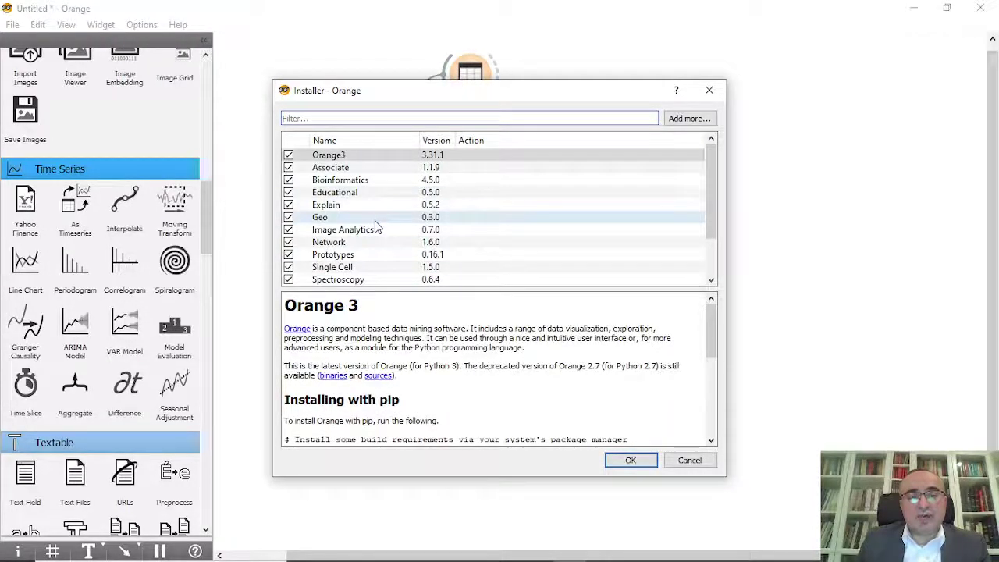
{"action": "scroll", "coordinate": [374, 226], "scroll_direction": "down", "scroll_amount": 2}
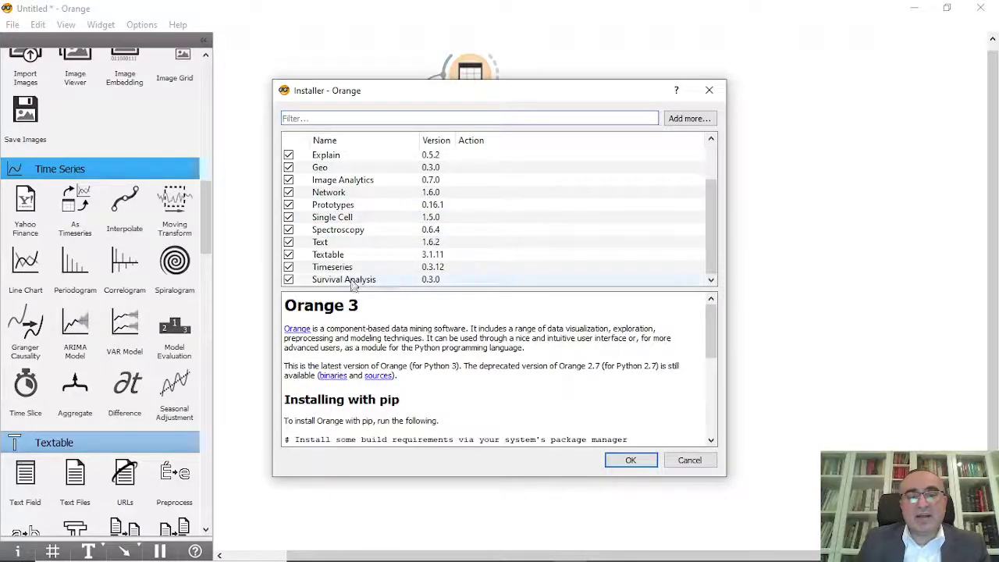
{"action": "left_click", "coordinate": [691, 461]}
{"action": "left_click_drag", "start_coordinate": [478, 166], "coordinate": [476, 171]}
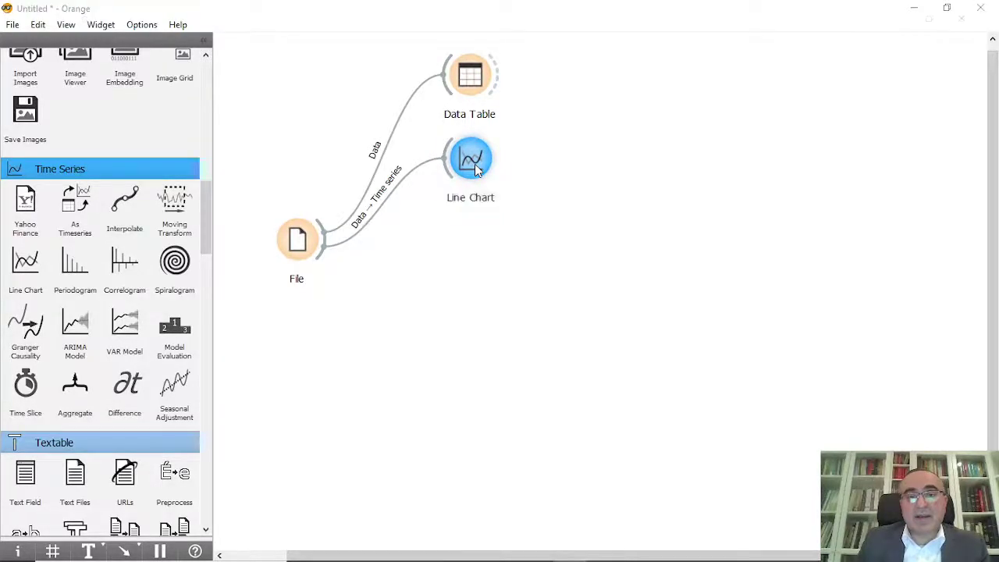
- Replace the Line Chart's default plots with a single sepal length plot and maximize the window
{"action": "double_click", "coordinate": [475, 164]}
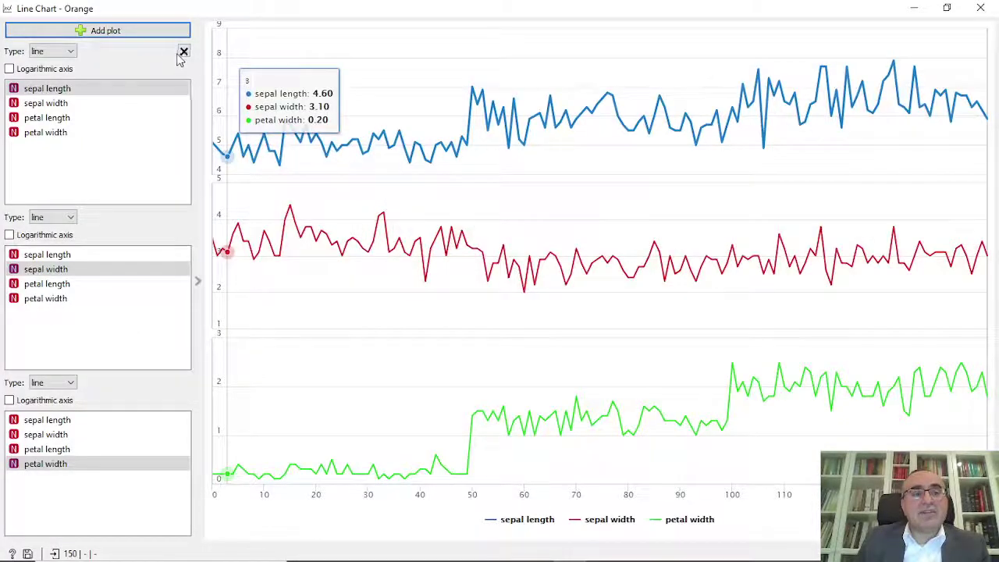
{"action": "left_click", "coordinate": [183, 51]}
{"action": "left_click", "coordinate": [184, 52]}
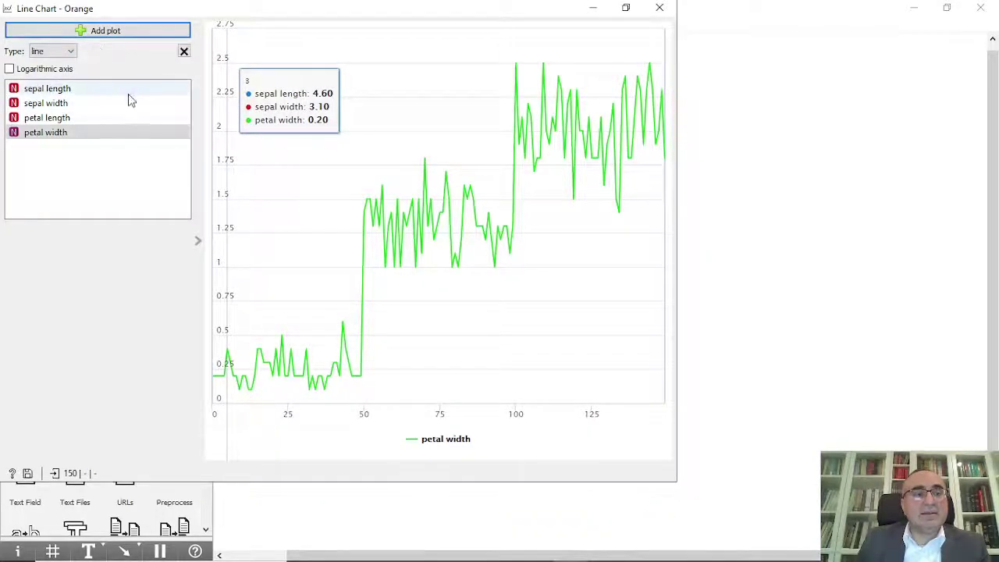
{"action": "left_click", "coordinate": [184, 52]}
{"action": "left_click", "coordinate": [101, 31]}
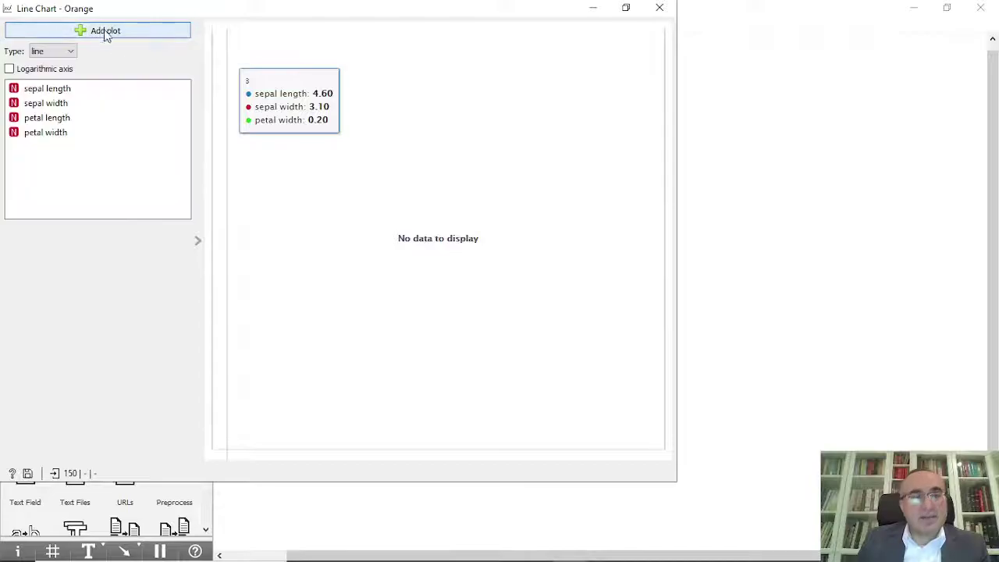
{"action": "left_click", "coordinate": [45, 92]}
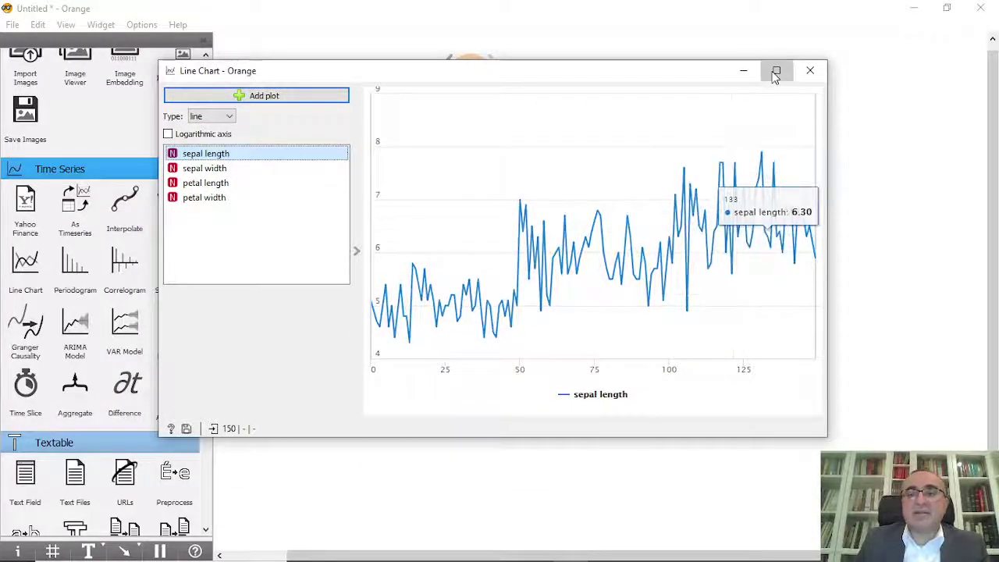
{"action": "left_click", "coordinate": [774, 70]}
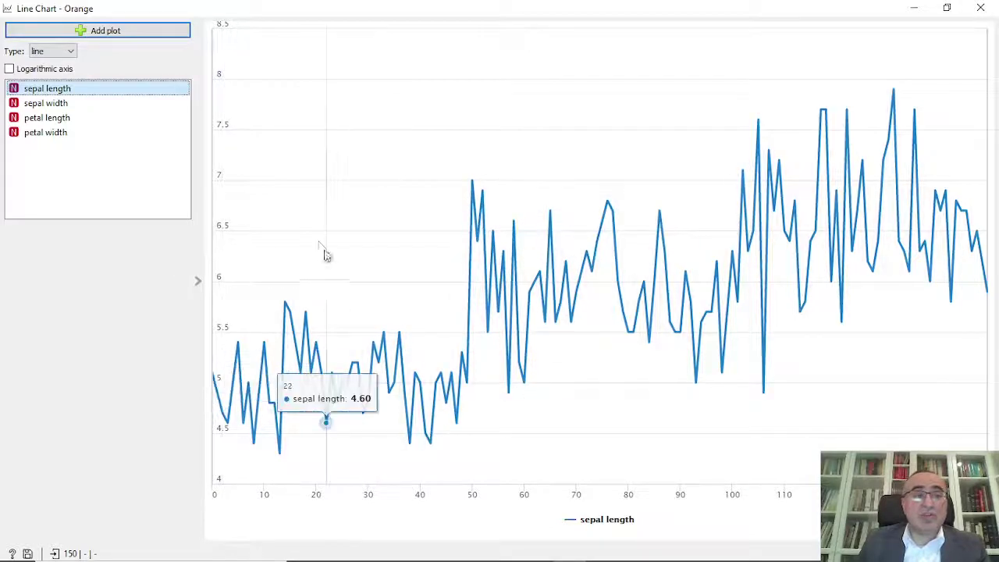
- Add three more Line Chart plots for sepal width, petal length and petal width
{"action": "left_click", "coordinate": [112, 30]}
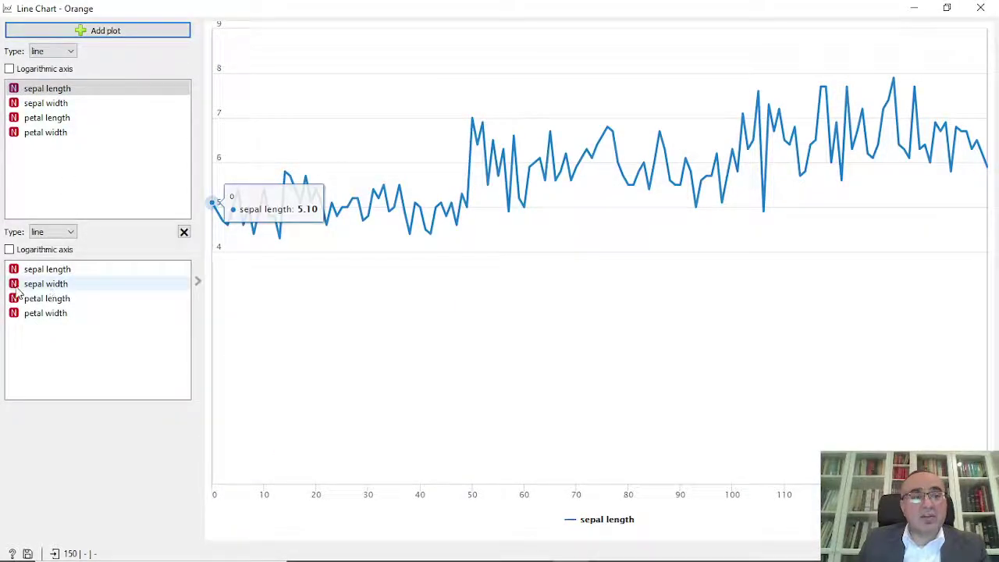
{"action": "left_click", "coordinate": [57, 285]}
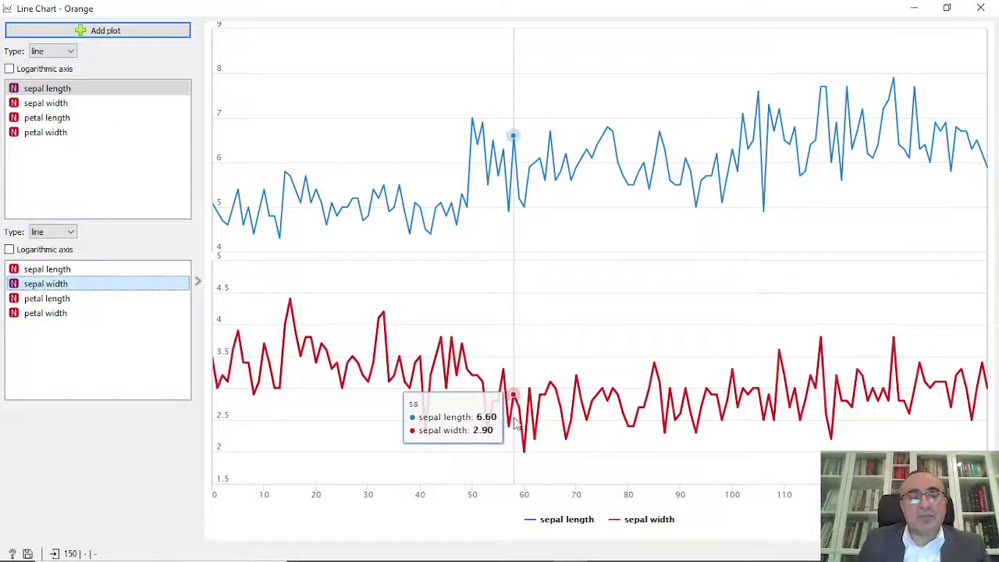
{"action": "left_click", "coordinate": [152, 31]}
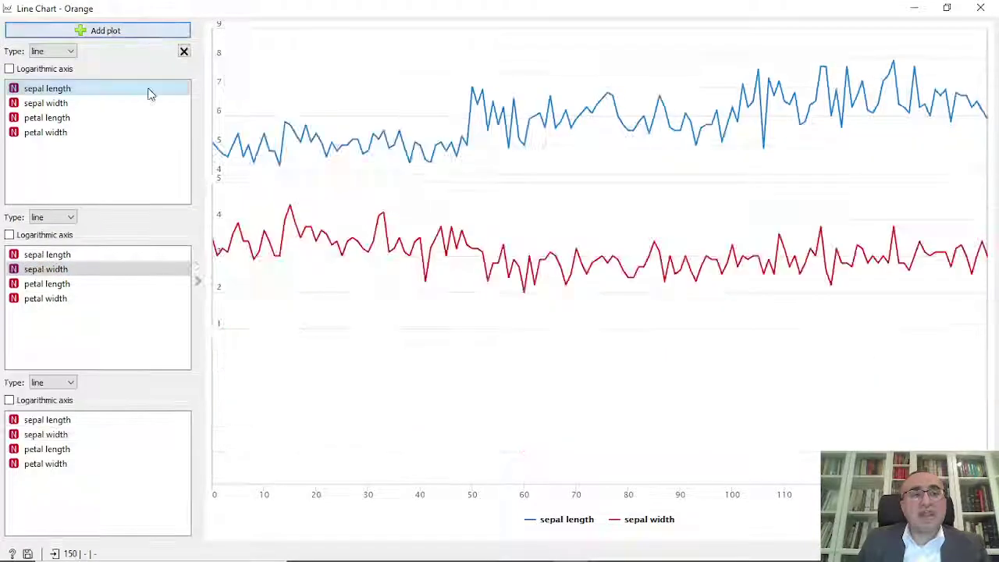
{"action": "left_click", "coordinate": [61, 450]}
{"action": "left_click", "coordinate": [115, 34]}
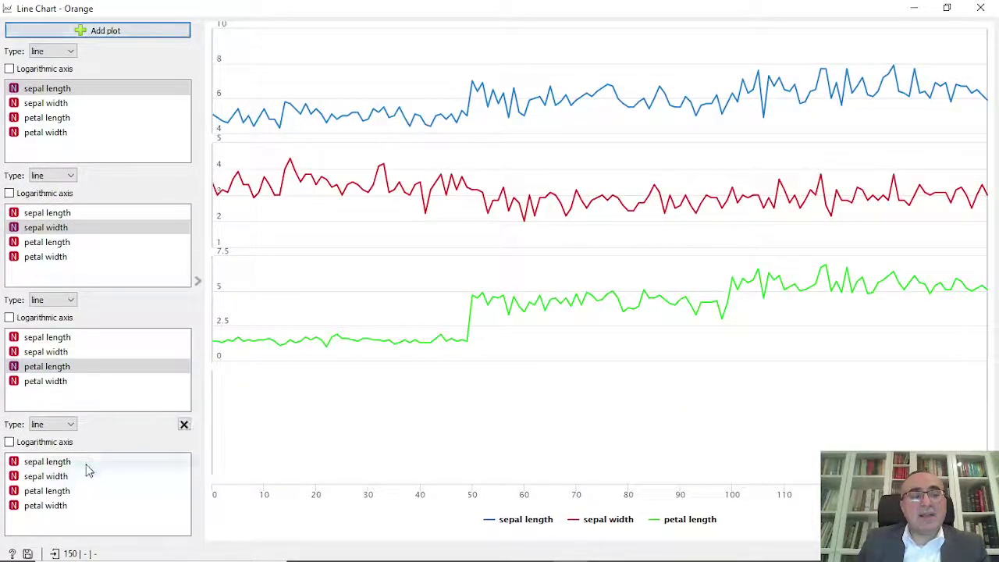
{"action": "left_click", "coordinate": [67, 508]}
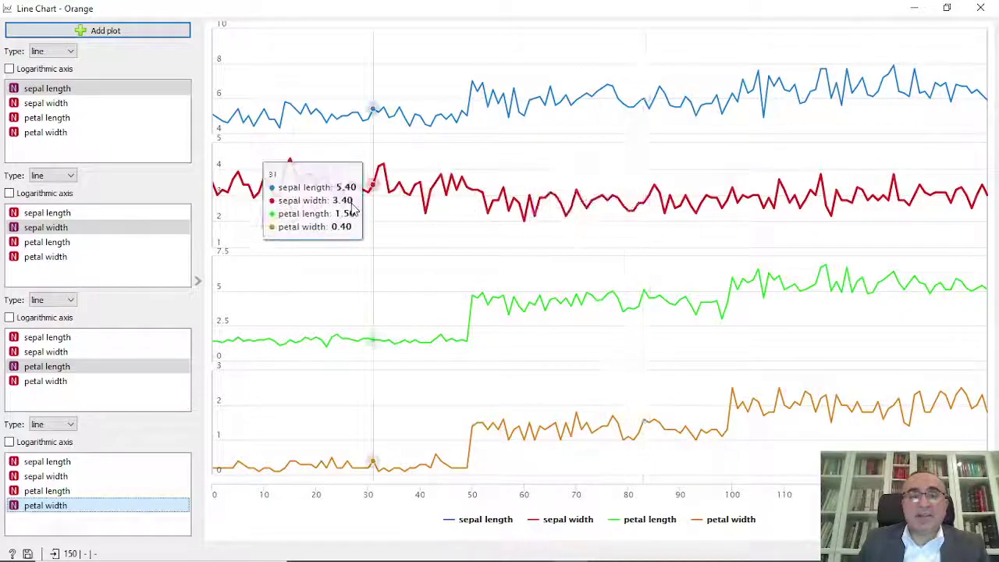
- Close the Line Chart window and shift the Data Table widget slightly right
{"action": "left_click", "coordinate": [980, 9]}
{"action": "left_click_drag", "start_coordinate": [472, 208], "coordinate": [475, 212]}
{"action": "left_click_drag", "start_coordinate": [460, 95], "coordinate": [479, 95]}
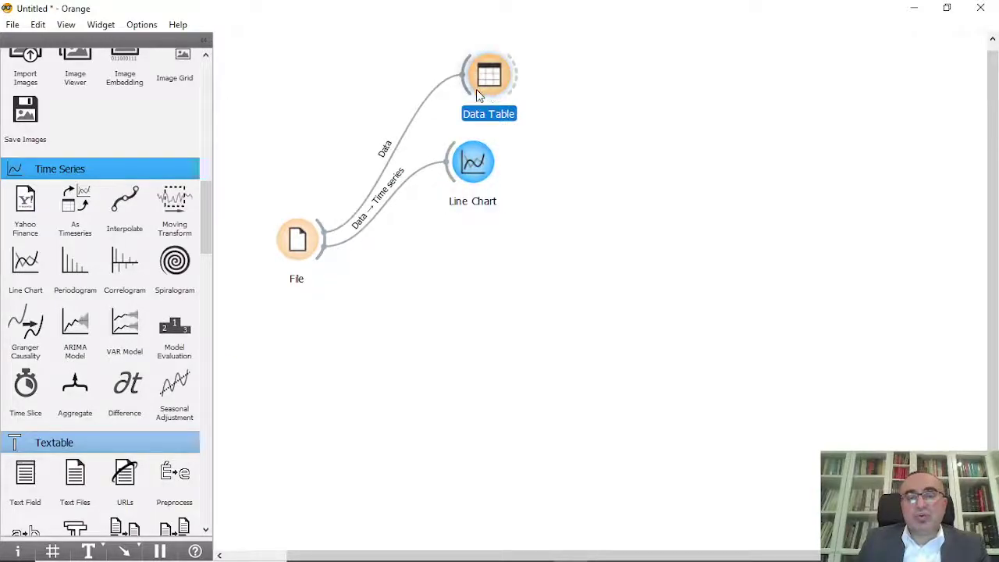
- Add a Mosaic Display fed by File's Data output, placed below Line Chart
{"action": "left_click_drag", "start_coordinate": [323, 255], "coordinate": [478, 283]}
{"action": "type", "text": "mos"}
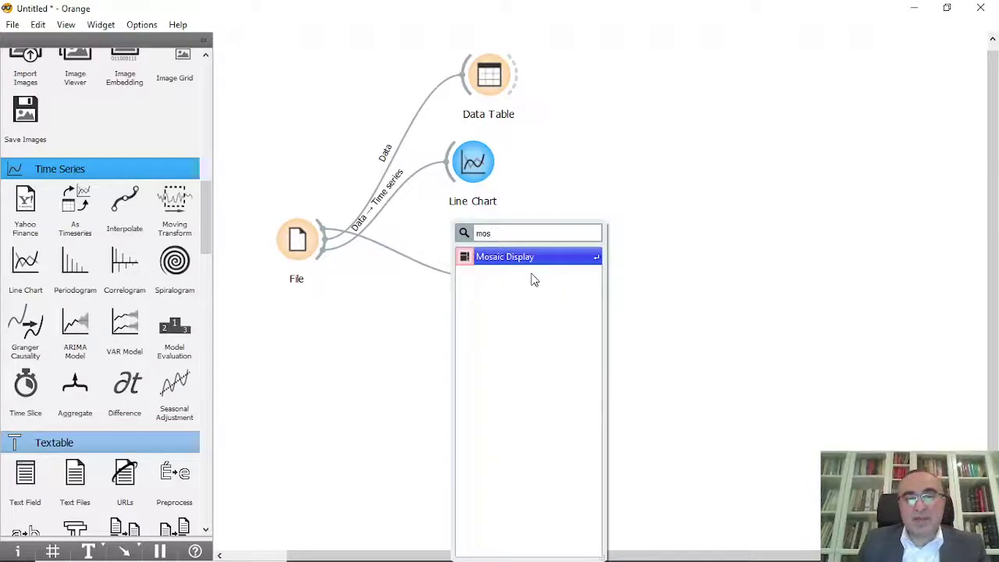
{"action": "left_click", "coordinate": [530, 262]}
{"action": "left_click_drag", "start_coordinate": [504, 279], "coordinate": [481, 256]}
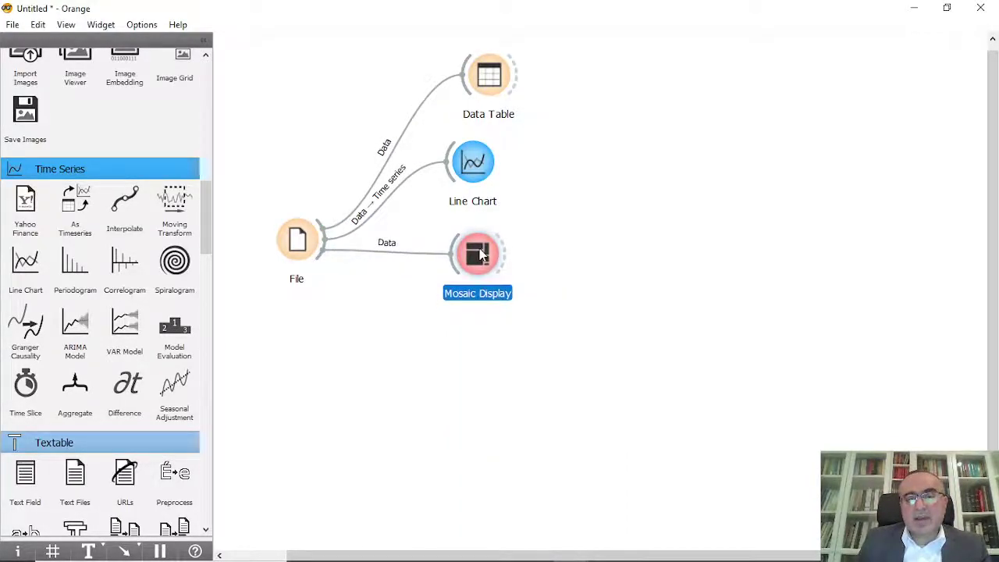
- Open the Mosaic Display and rank informative mosaics over all variable combinations
{"action": "double_click", "coordinate": [480, 256]}
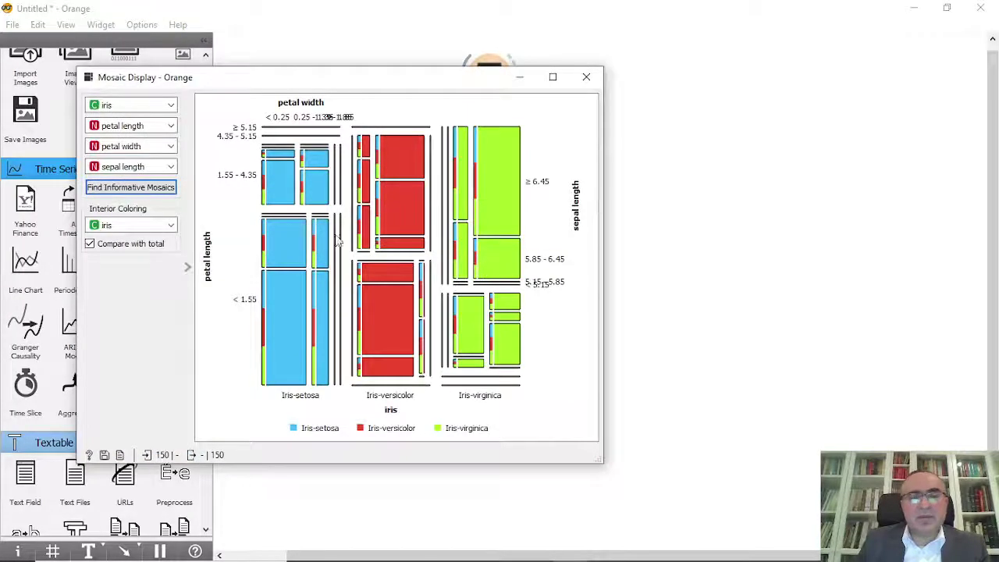
{"action": "left_click_drag", "start_coordinate": [417, 85], "coordinate": [593, 82]}
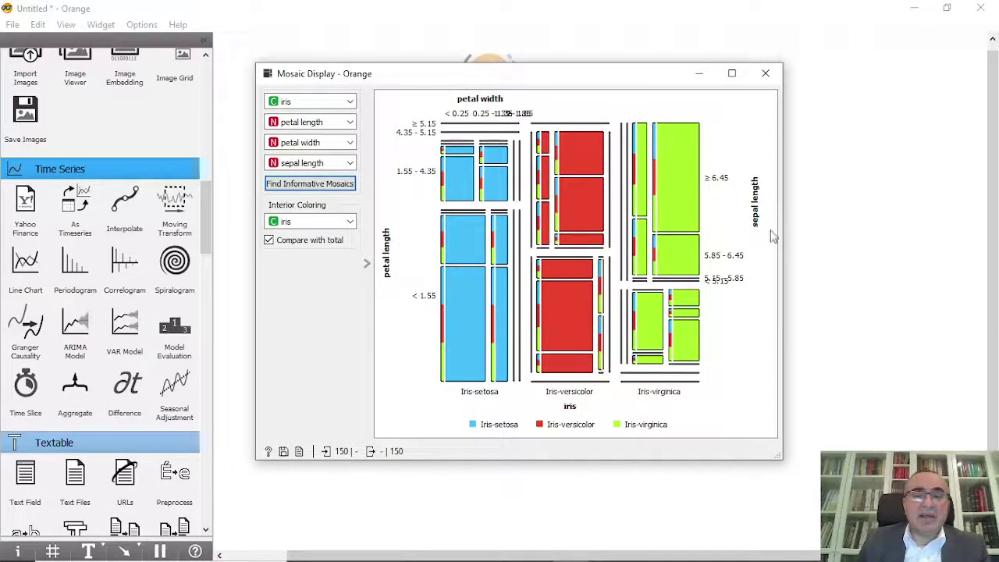
{"action": "left_click", "coordinate": [320, 188]}
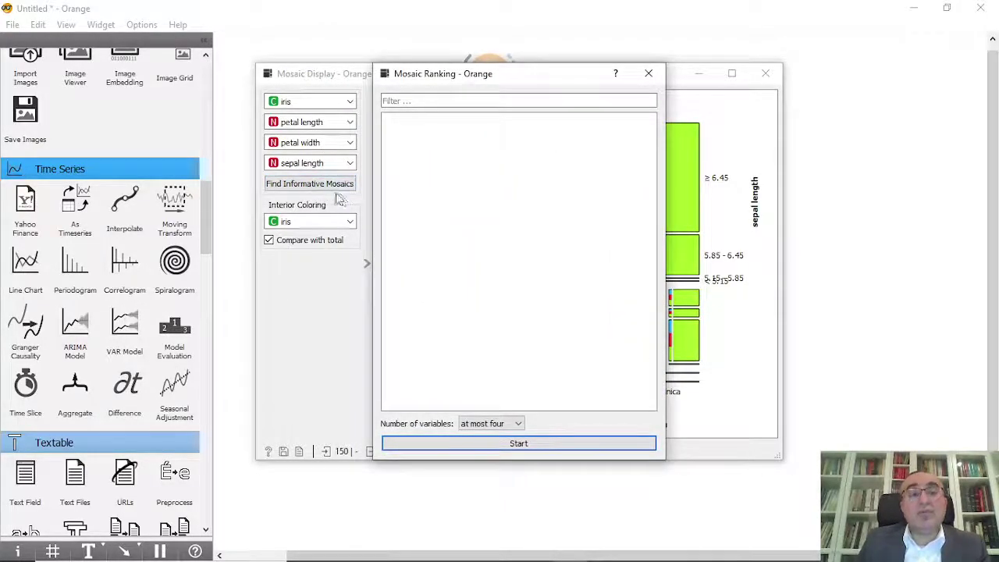
{"action": "left_click", "coordinate": [519, 445]}
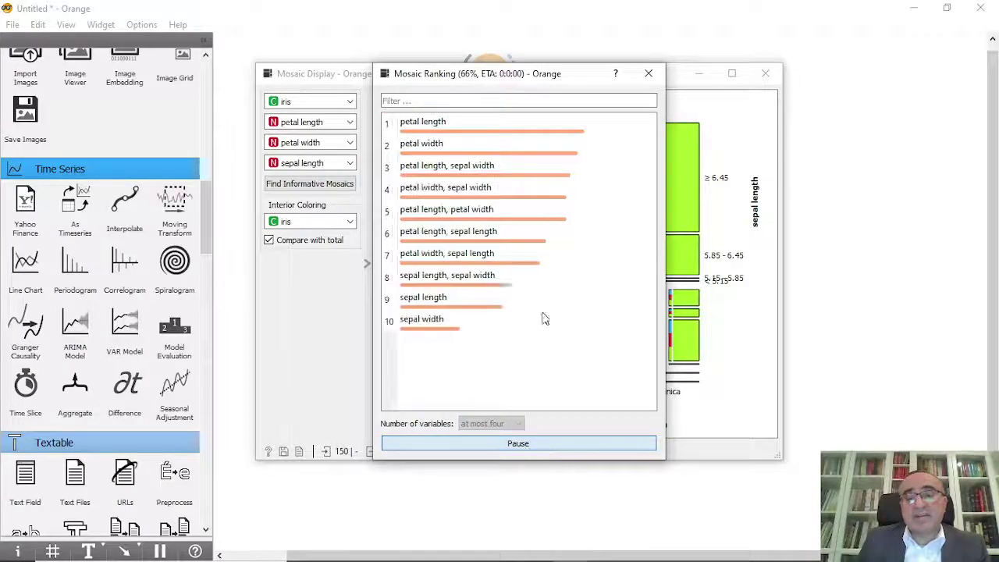
{"action": "left_click_drag", "start_coordinate": [527, 73], "coordinate": [506, 82]}
{"action": "left_click_drag", "start_coordinate": [249, 78], "coordinate": [211, 76]}
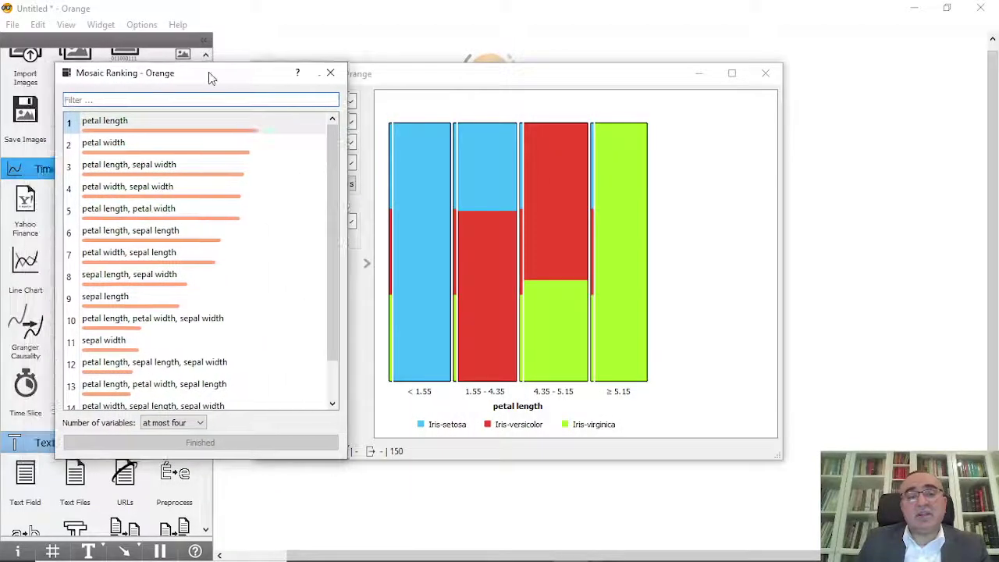
- Browse the ranked pairs, show sepal length vs sepal width, and select the 5.85–6.45 / 3.05–3.35 tile
{"action": "left_click", "coordinate": [165, 128]}
{"action": "left_click", "coordinate": [167, 153]}
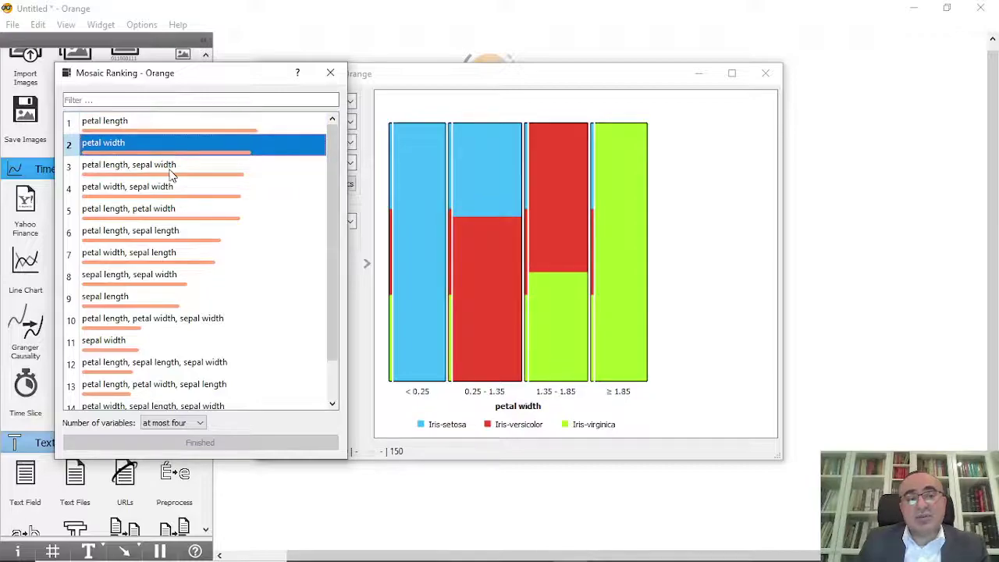
{"action": "left_click", "coordinate": [172, 175]}
{"action": "left_click", "coordinate": [123, 130]}
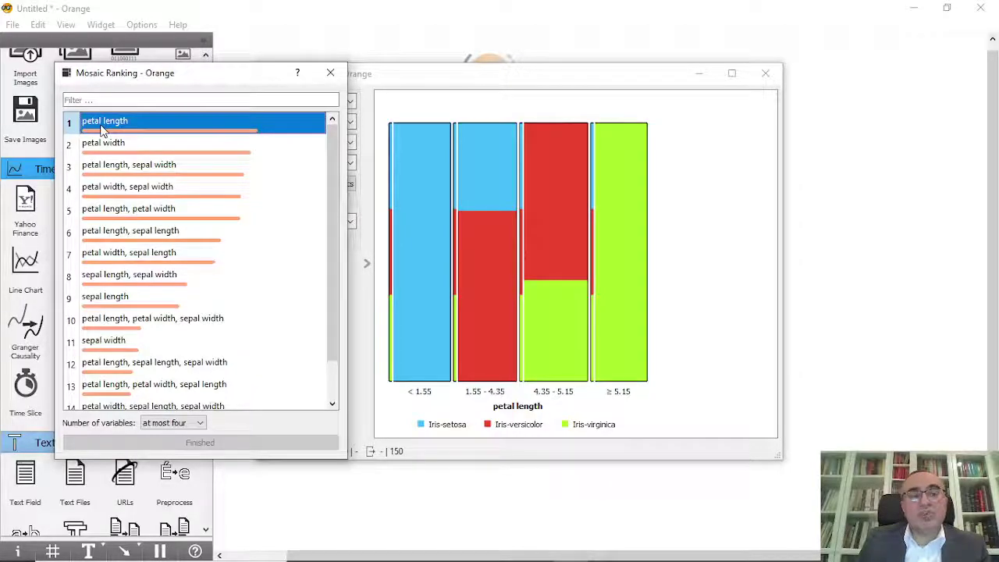
{"action": "left_click", "coordinate": [121, 150]}
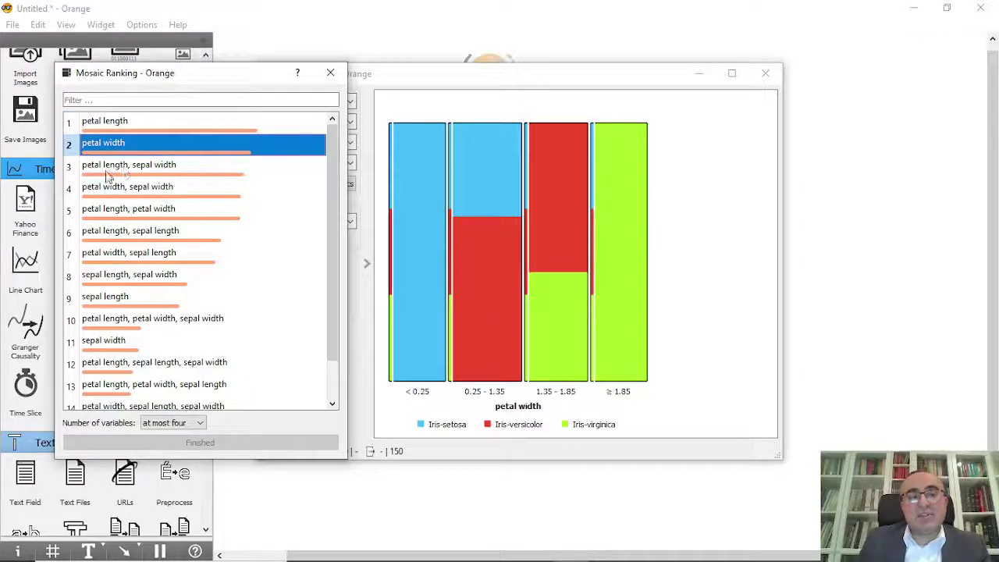
{"action": "left_click", "coordinate": [96, 175]}
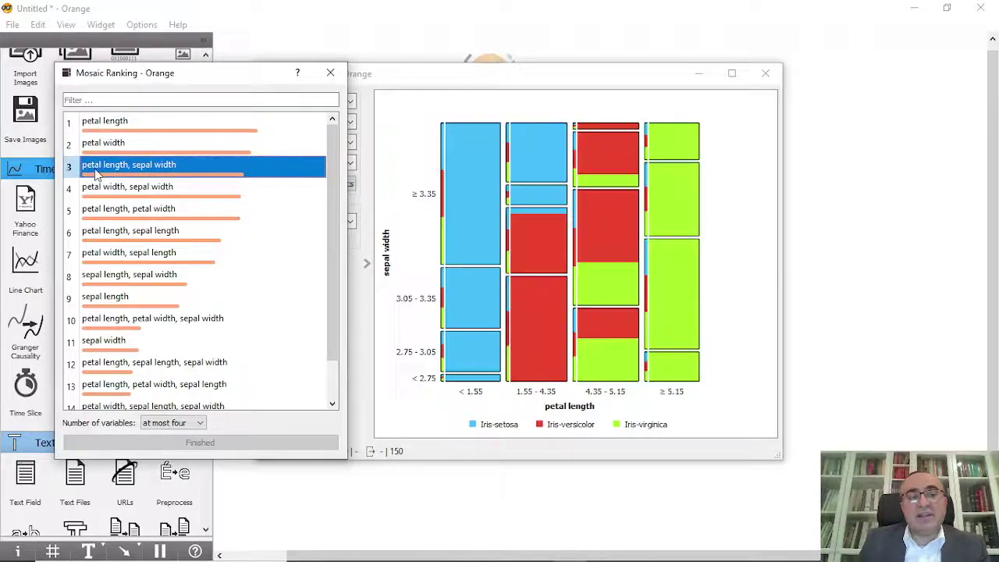
{"action": "left_click", "coordinate": [123, 185]}
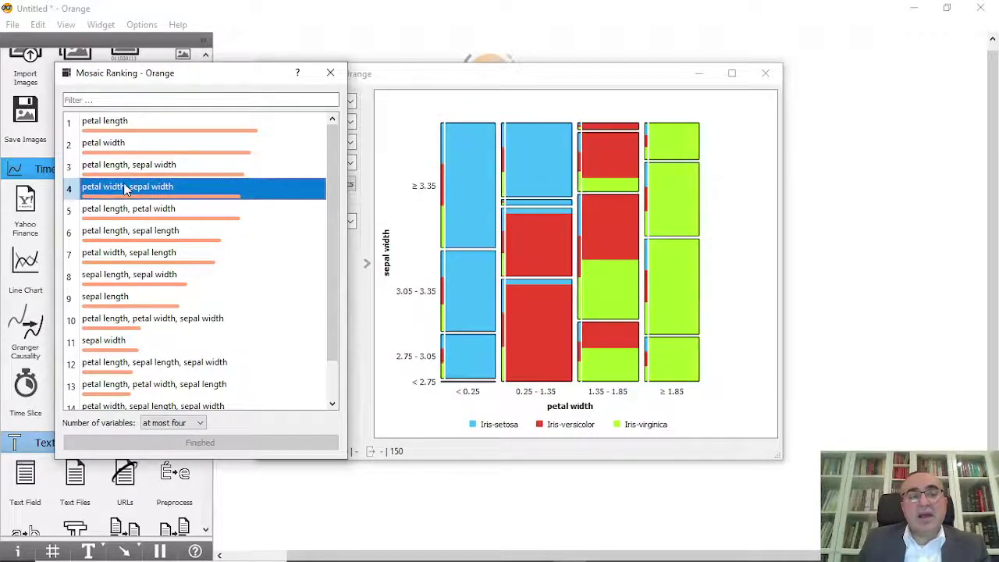
{"action": "left_click", "coordinate": [140, 209]}
{"action": "left_click", "coordinate": [171, 254]}
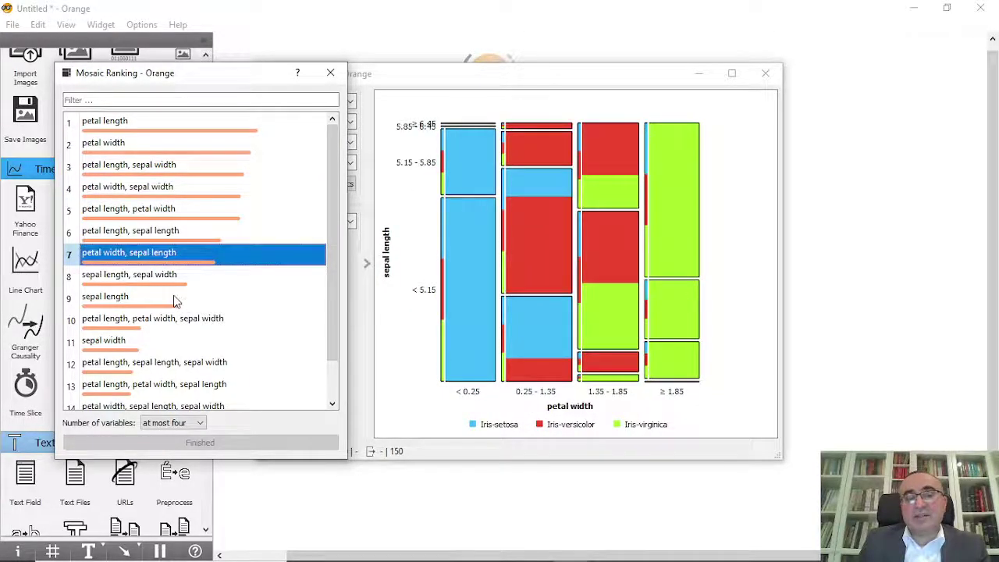
{"action": "left_click", "coordinate": [165, 284]}
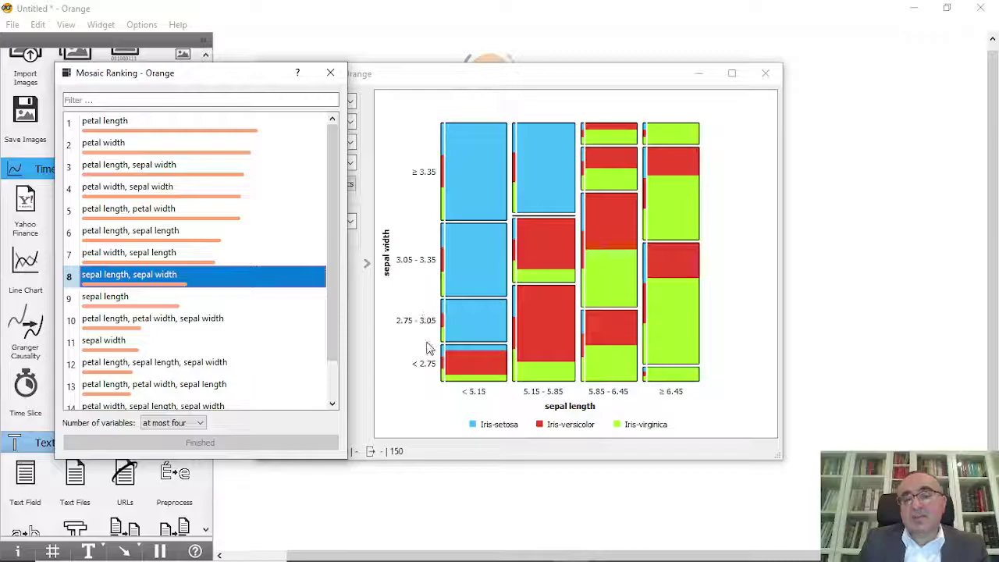
{"action": "left_click", "coordinate": [618, 274]}
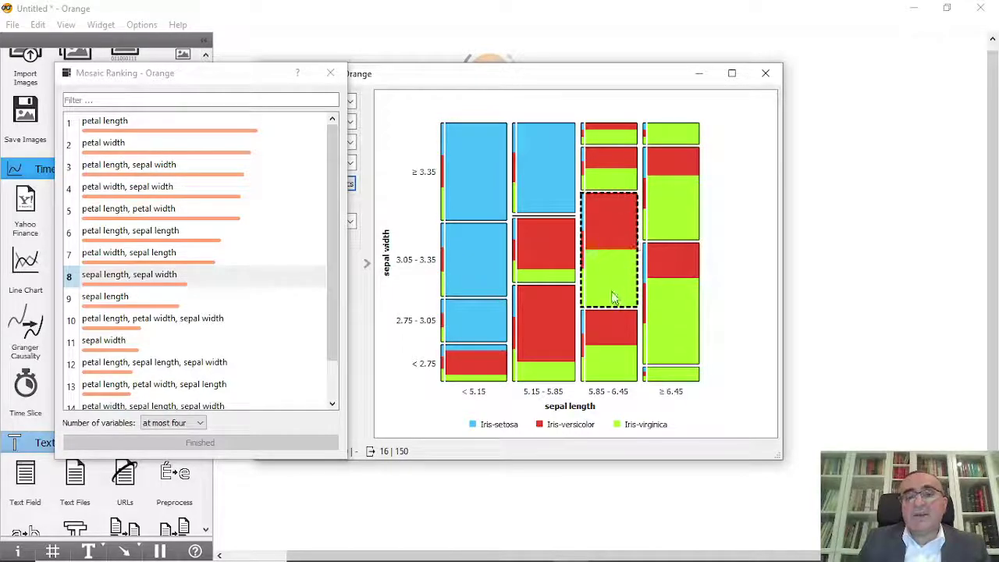
{"action": "left_click", "coordinate": [765, 73]}
- Add Data Table (1) fed by the mosaic's selected data and inspect it
{"action": "left_click_drag", "start_coordinate": [511, 255], "coordinate": [651, 252]}
{"action": "type", "text": "data"}
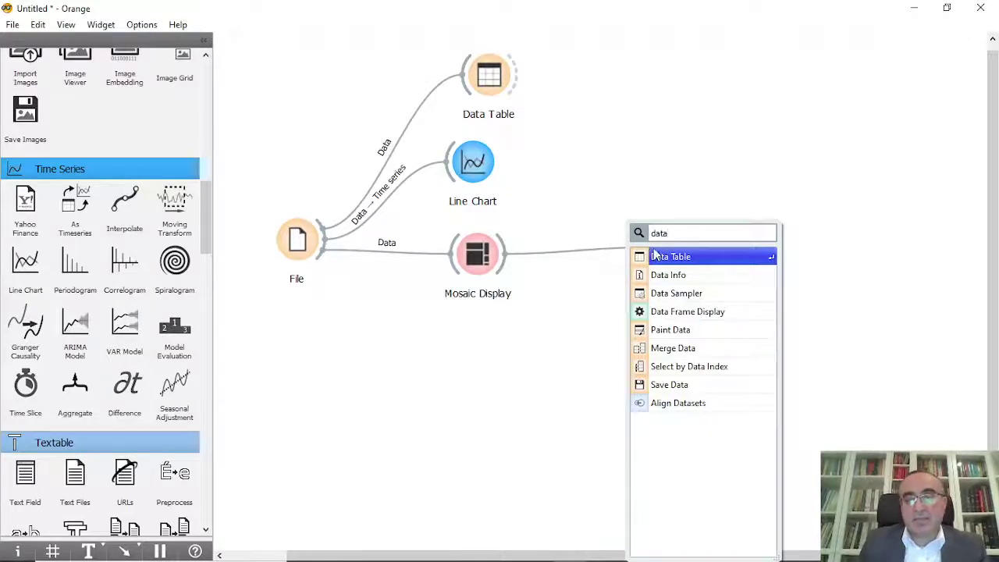
{"action": "left_click", "coordinate": [659, 256]}
{"action": "double_click", "coordinate": [676, 247]}
{"action": "left_click_drag", "start_coordinate": [291, 84], "coordinate": [682, 92]}
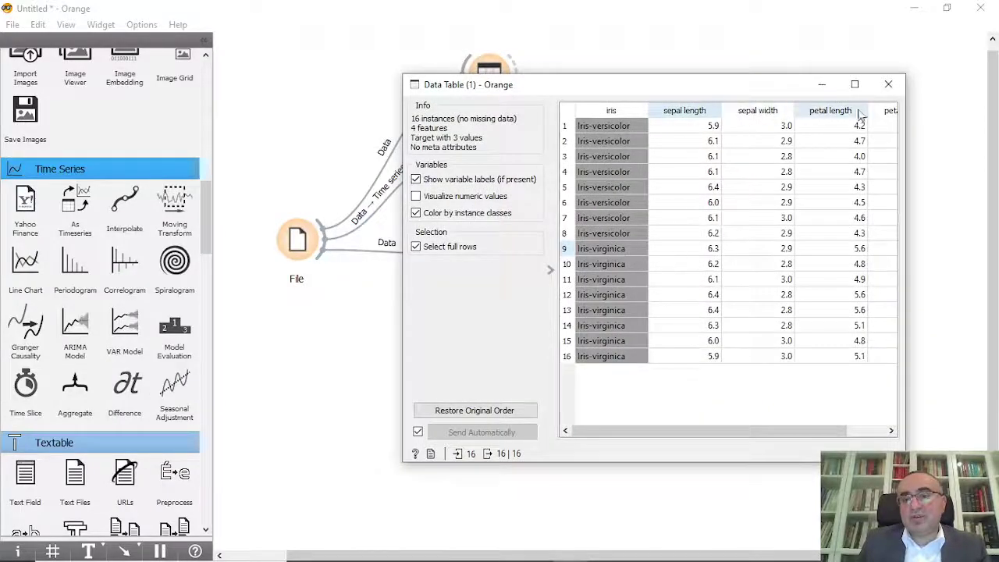
{"action": "left_click", "coordinate": [888, 85]}
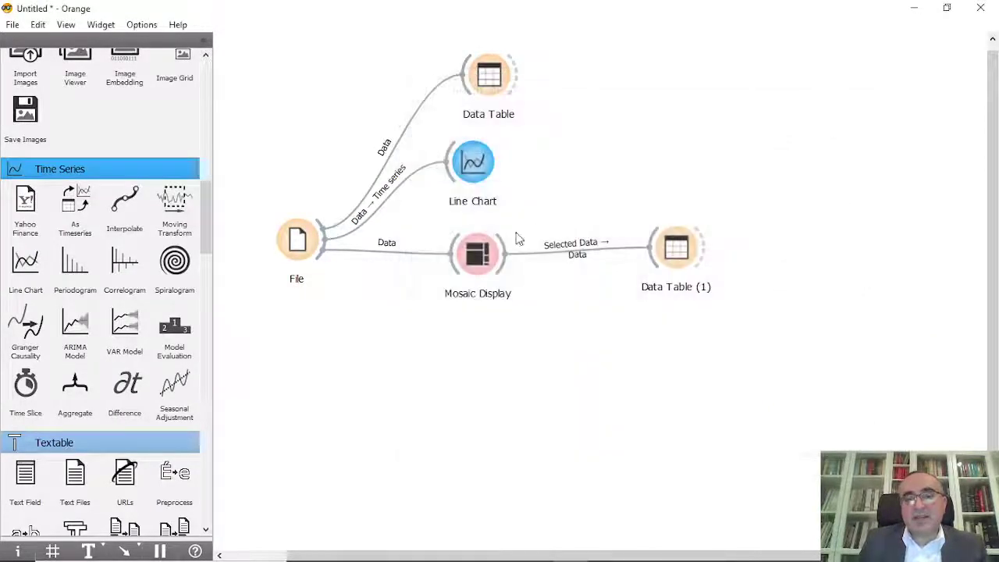
- Change the mosaic selection to the 5.85–6.45 / 2.75–3.05 tile and recheck Data Table (1)
{"action": "double_click", "coordinate": [476, 254]}
{"action": "left_click", "coordinate": [487, 183]}
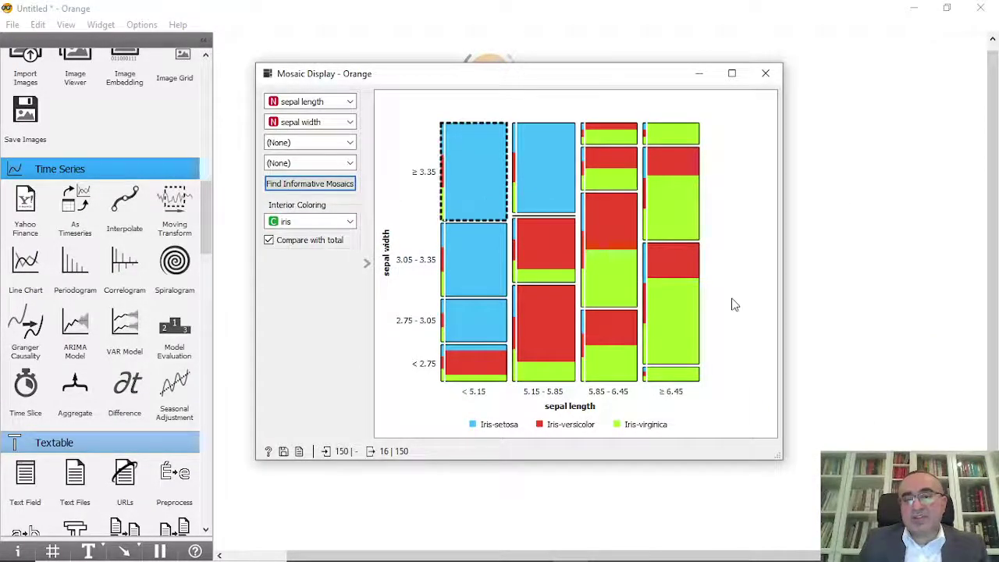
{"action": "left_click", "coordinate": [603, 351]}
{"action": "left_click", "coordinate": [831, 329]}
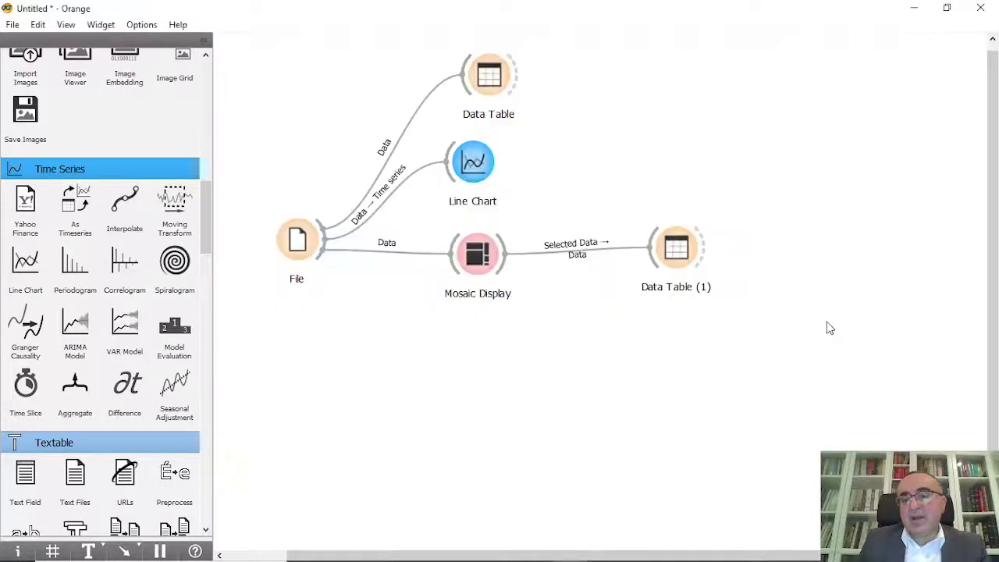
{"action": "double_click", "coordinate": [674, 255]}
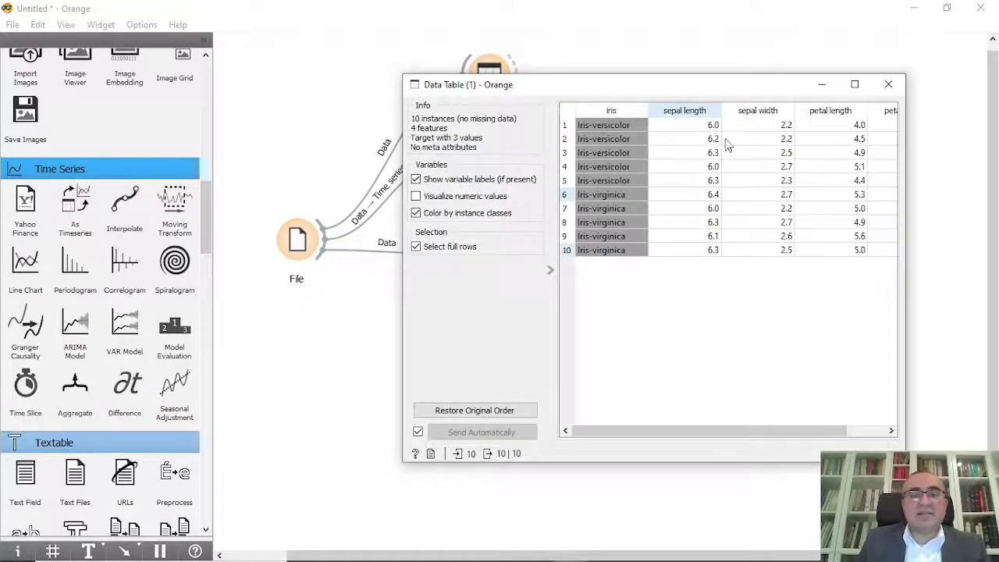
{"action": "left_click", "coordinate": [889, 85]}
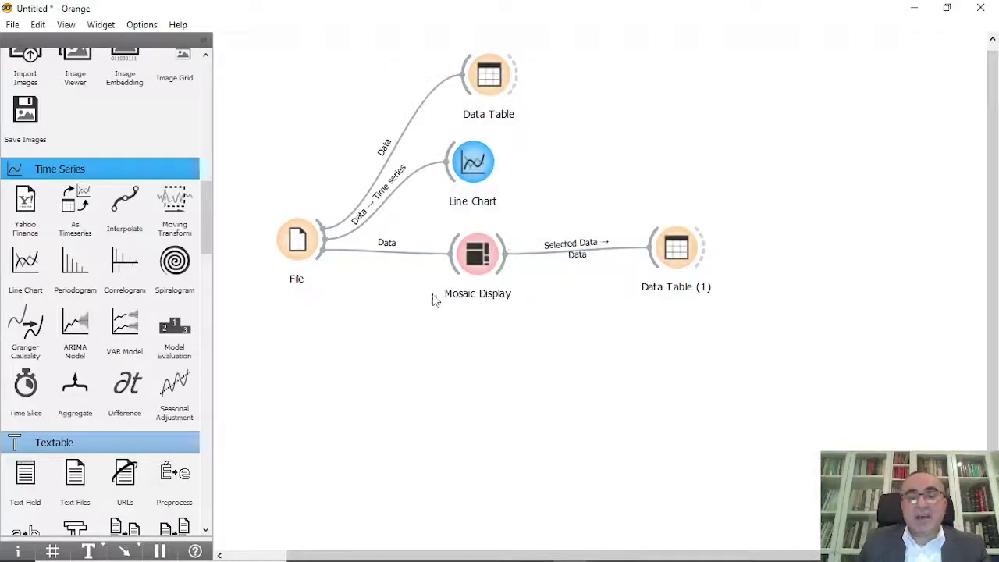
- Add a Sieve Diagram fed by File's data and open its window
{"action": "left_click_drag", "start_coordinate": [319, 261], "coordinate": [473, 343]}
{"action": "type", "text": "s"}
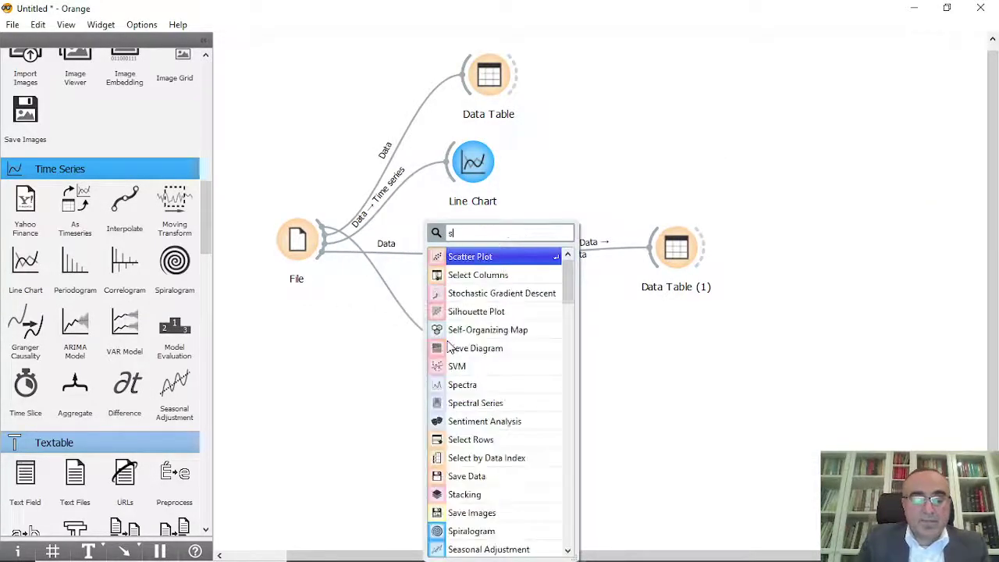
{"action": "type", "text": "i"}
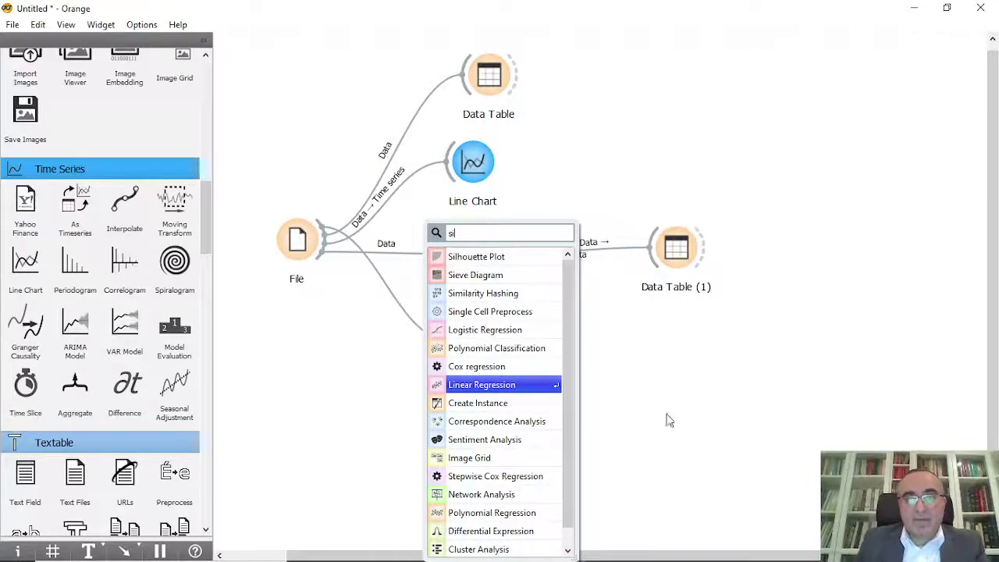
{"action": "left_click", "coordinate": [499, 280]}
{"action": "double_click", "coordinate": [473, 345]}
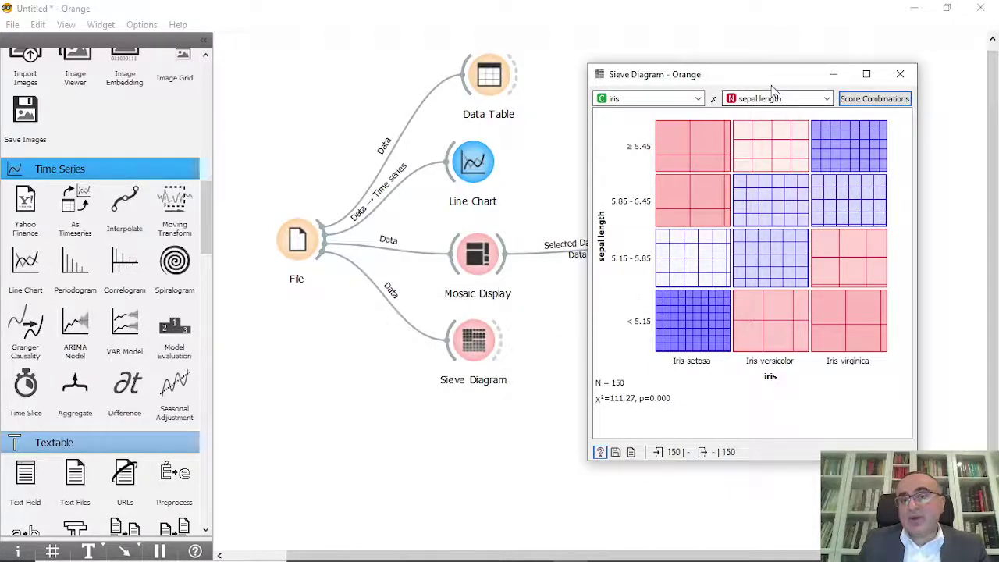
- Cycle the sieve's second variable through sepal width and petal length to petal width, then score combinations
{"action": "left_click", "coordinate": [793, 101]}
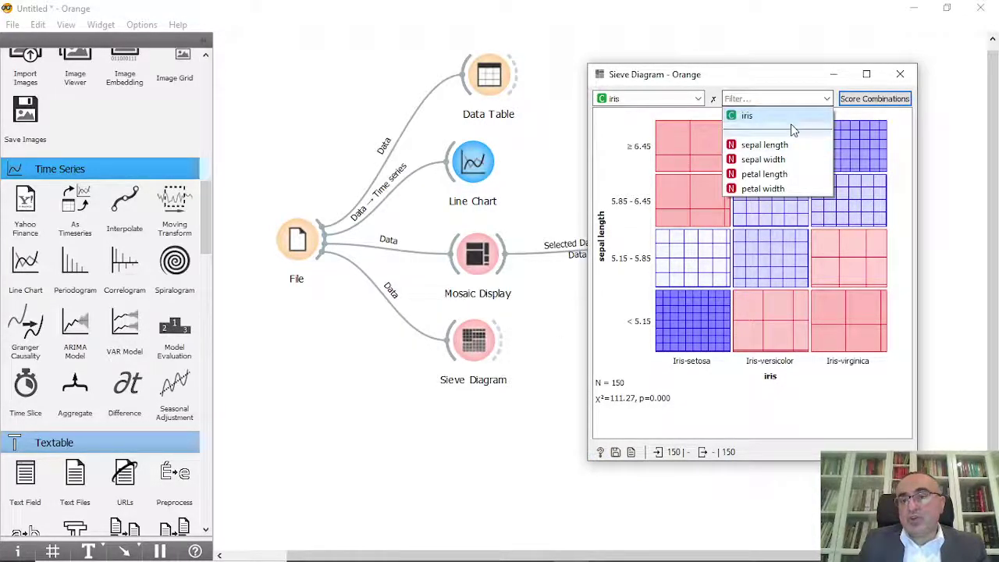
{"action": "left_click", "coordinate": [790, 159]}
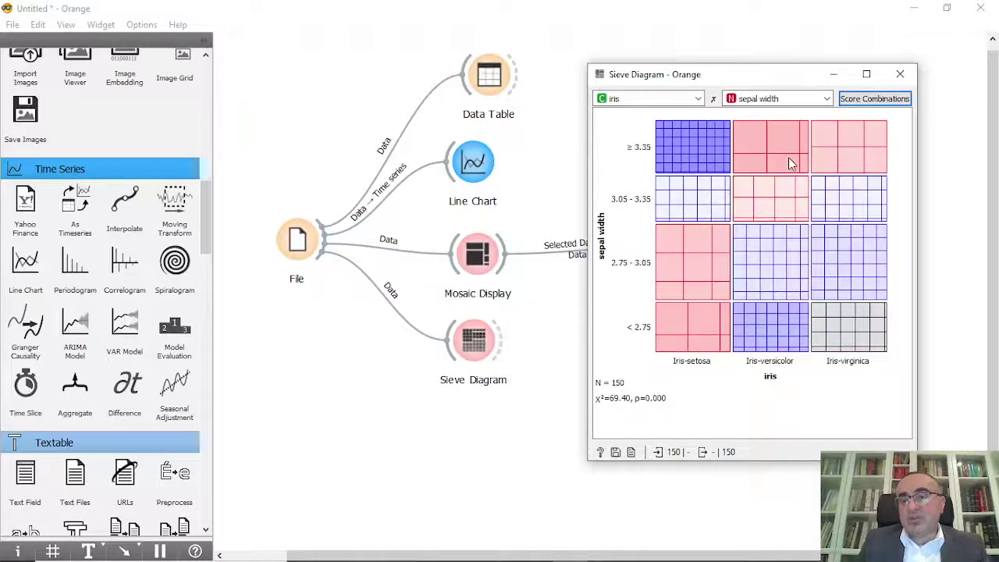
{"action": "left_click", "coordinate": [770, 101]}
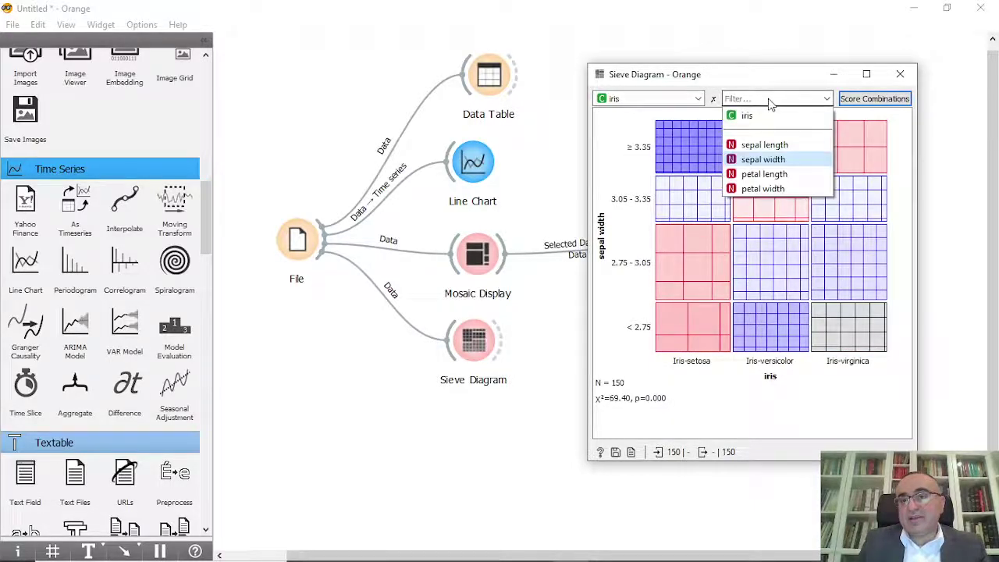
{"action": "left_click", "coordinate": [778, 174]}
{"action": "left_click", "coordinate": [772, 100]}
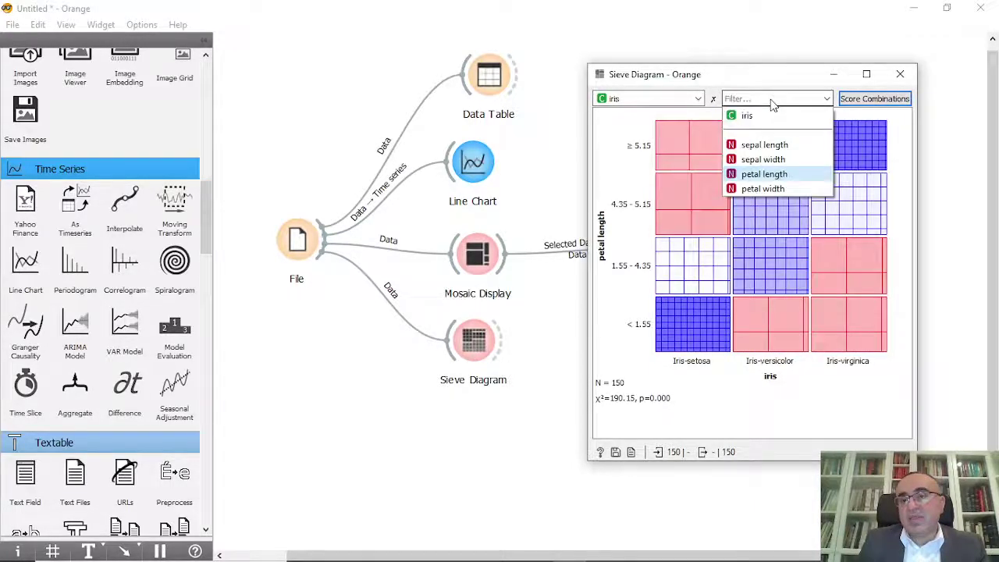
{"action": "left_click", "coordinate": [771, 190]}
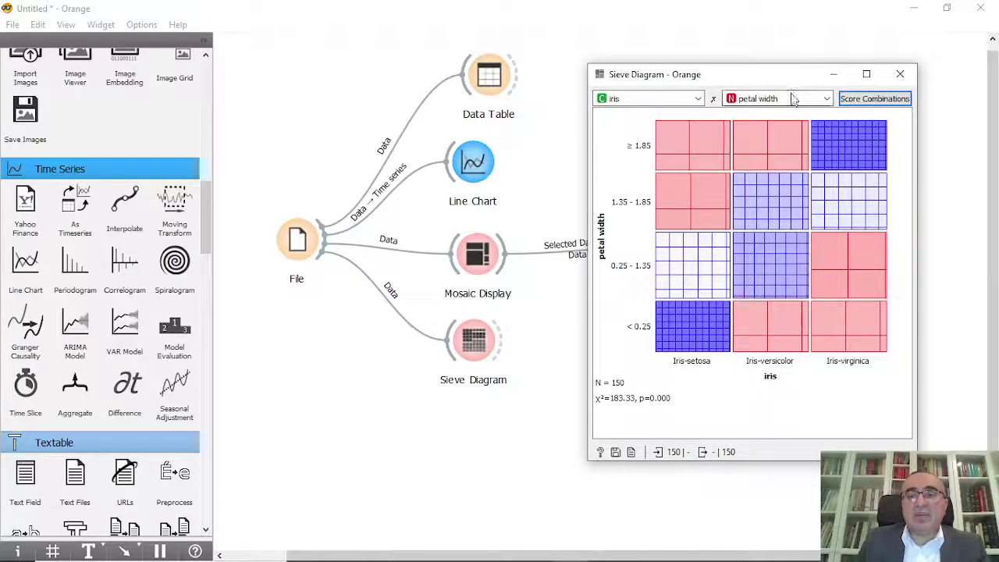
{"action": "left_click", "coordinate": [872, 99]}
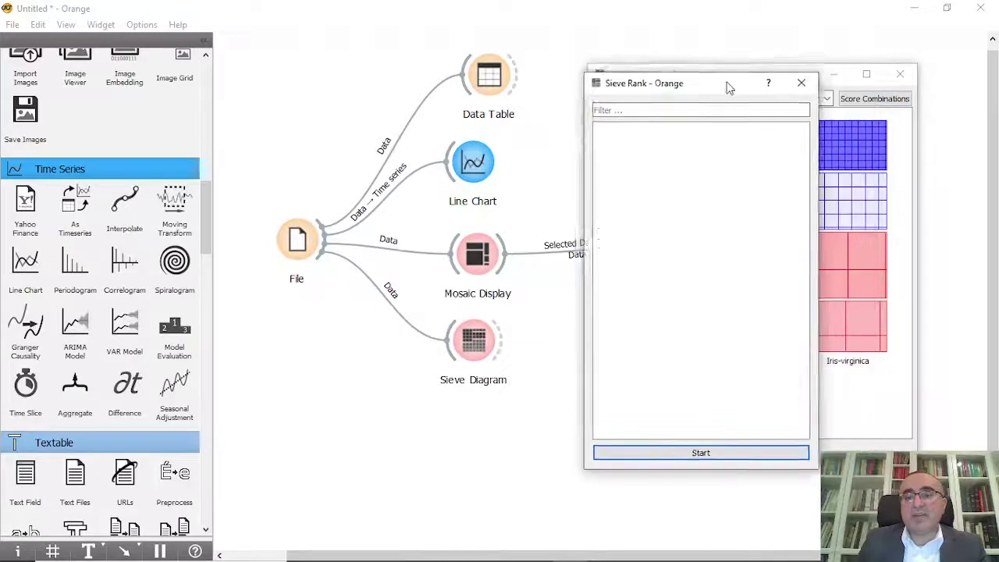
- Rank all variable pairs and preview the top pairs, from petal length–petal width down
{"action": "left_click", "coordinate": [445, 448]}
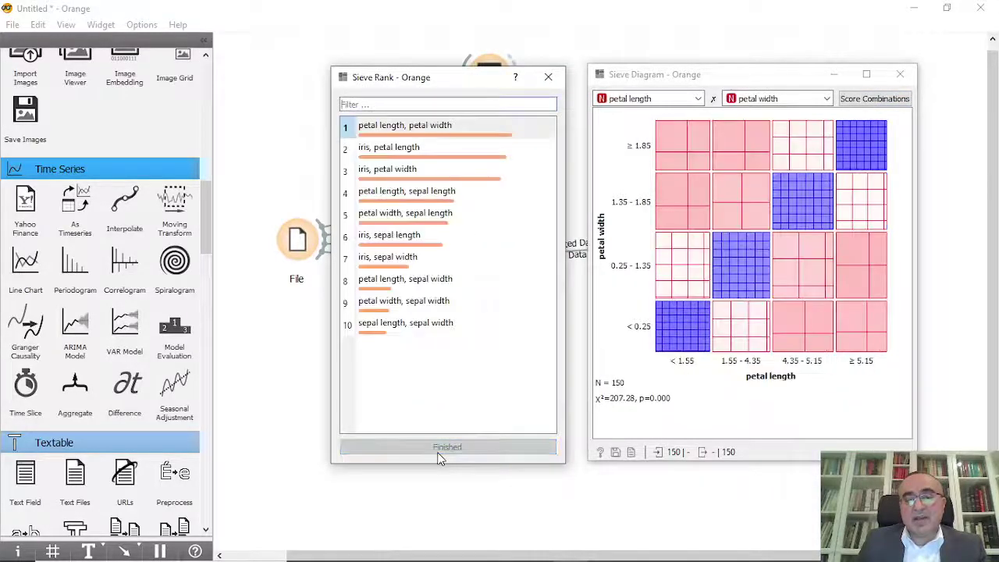
{"action": "left_click", "coordinate": [429, 131]}
{"action": "left_click", "coordinate": [437, 149]}
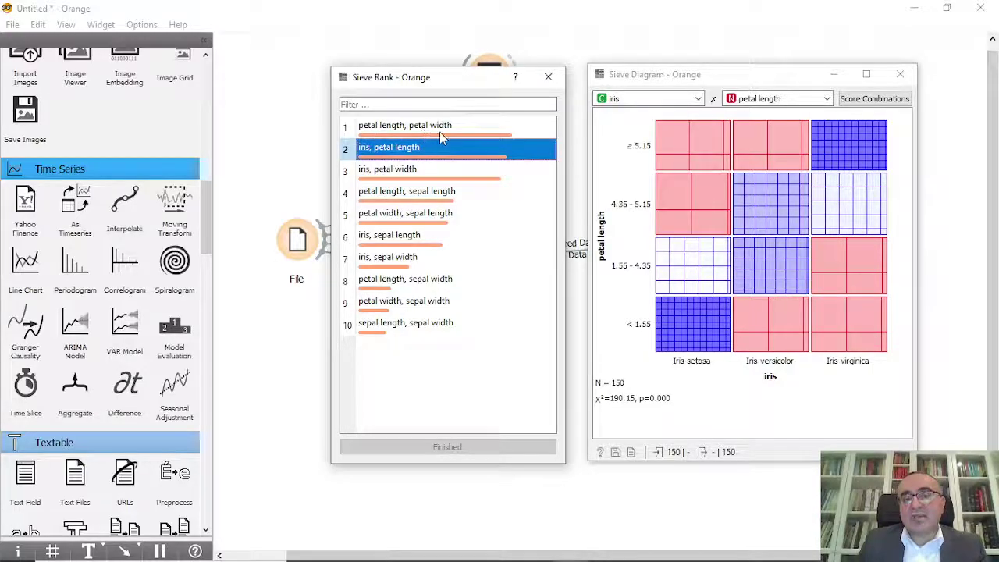
{"action": "left_click", "coordinate": [444, 132]}
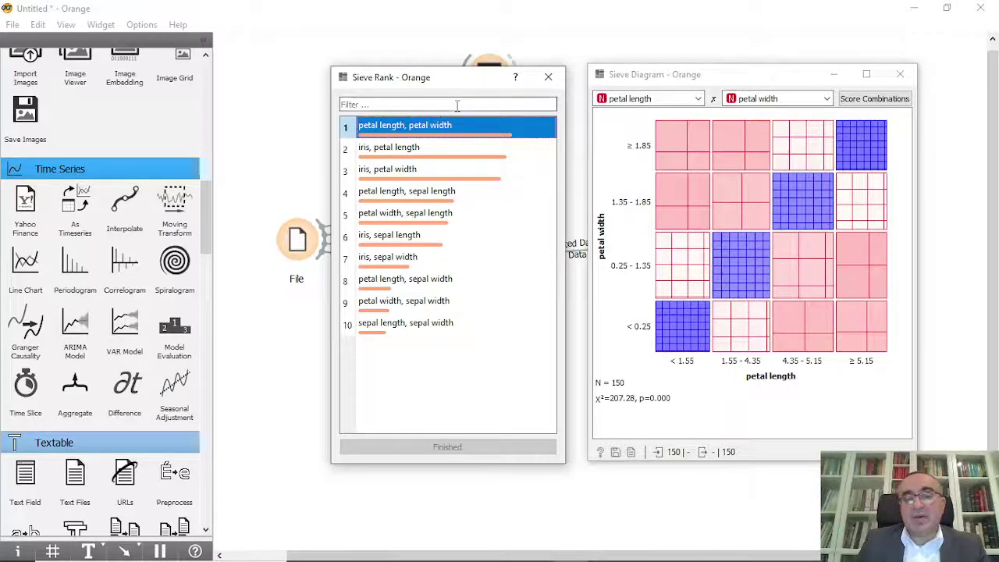
{"action": "left_click", "coordinate": [404, 150]}
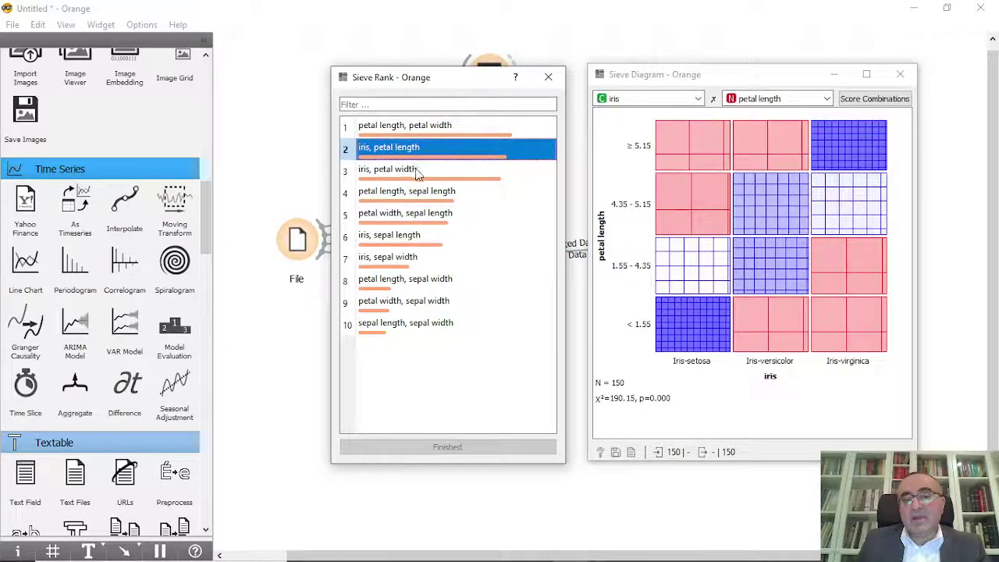
{"action": "left_click", "coordinate": [420, 174]}
{"action": "left_click", "coordinate": [425, 195]}
- Preview the remaining pairs, ending on sepal length vs sepal width, and close Sieve Rank
{"action": "left_click", "coordinate": [422, 217]}
{"action": "left_click", "coordinate": [406, 238]}
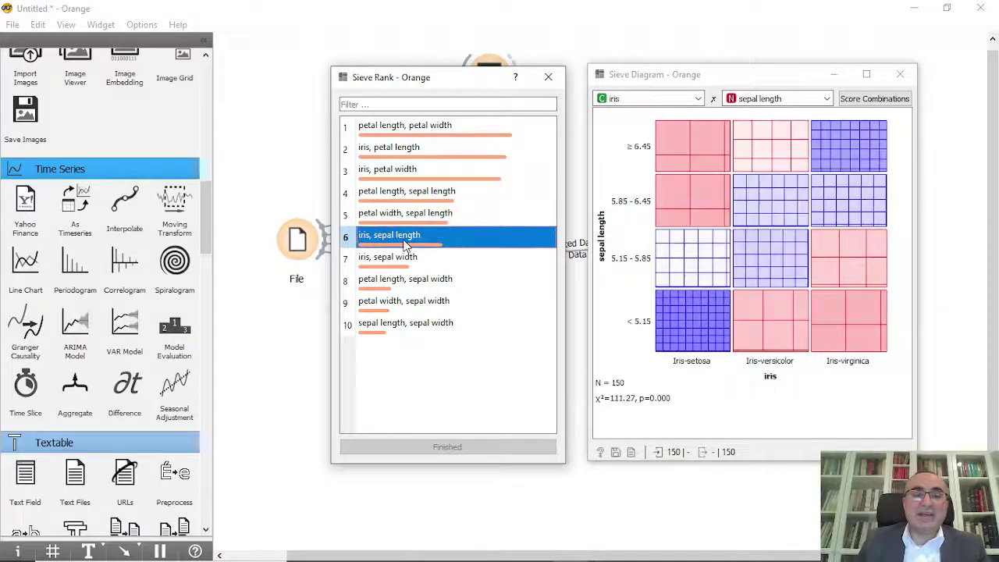
{"action": "left_click", "coordinate": [406, 260]}
{"action": "left_click", "coordinate": [423, 286]}
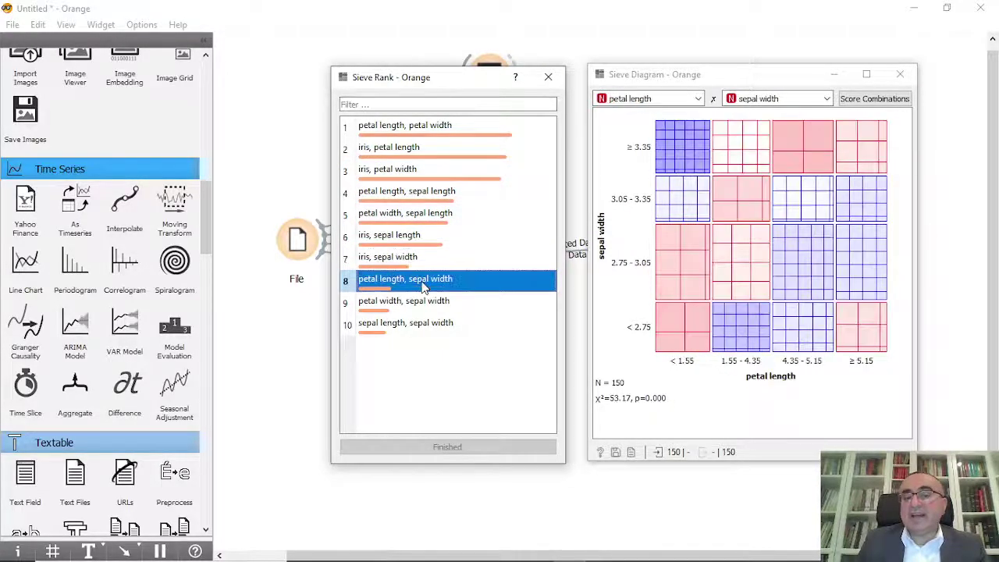
{"action": "left_click", "coordinate": [425, 305]}
{"action": "left_click", "coordinate": [427, 325]}
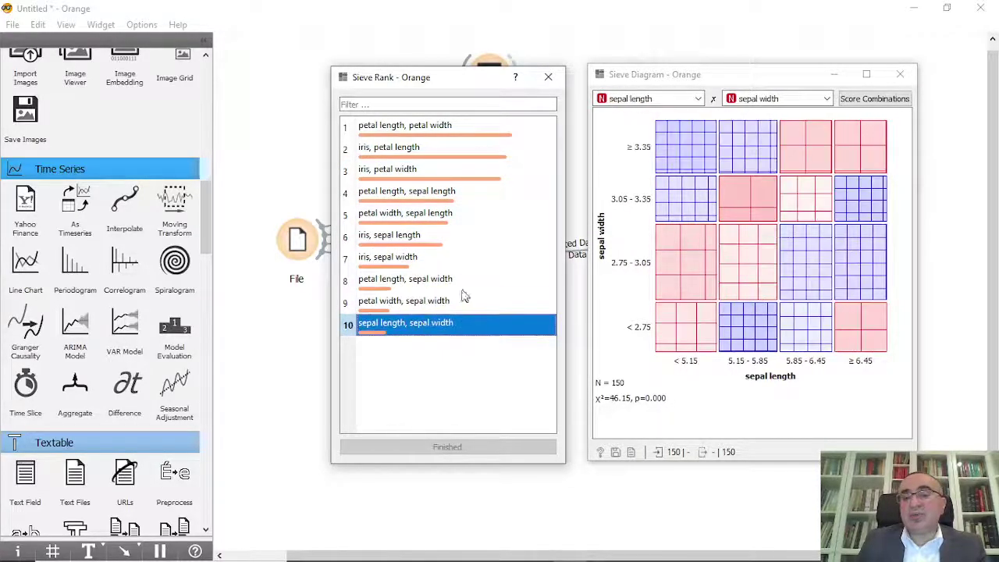
{"action": "left_click", "coordinate": [549, 78]}
- Add a Rank widget fed by File and a Sieve Diagram fed by Rank
{"action": "left_click", "coordinate": [900, 75]}
{"action": "left_click_drag", "start_coordinate": [317, 264], "coordinate": [468, 434]}
{"action": "type", "text": "ran"}
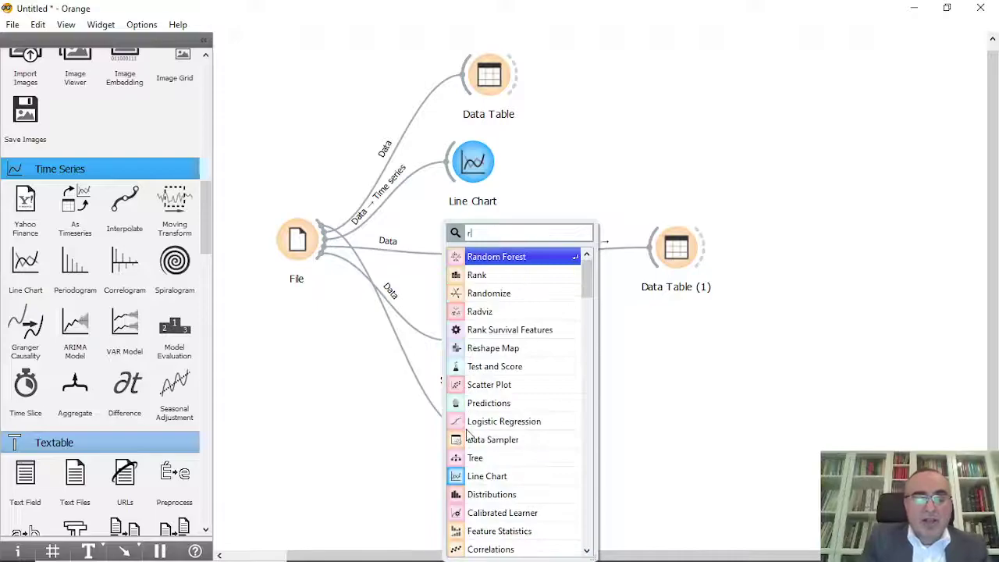
{"action": "left_click", "coordinate": [504, 277]}
{"action": "left_click_drag", "start_coordinate": [522, 428], "coordinate": [586, 427]}
{"action": "type", "text": "si"}
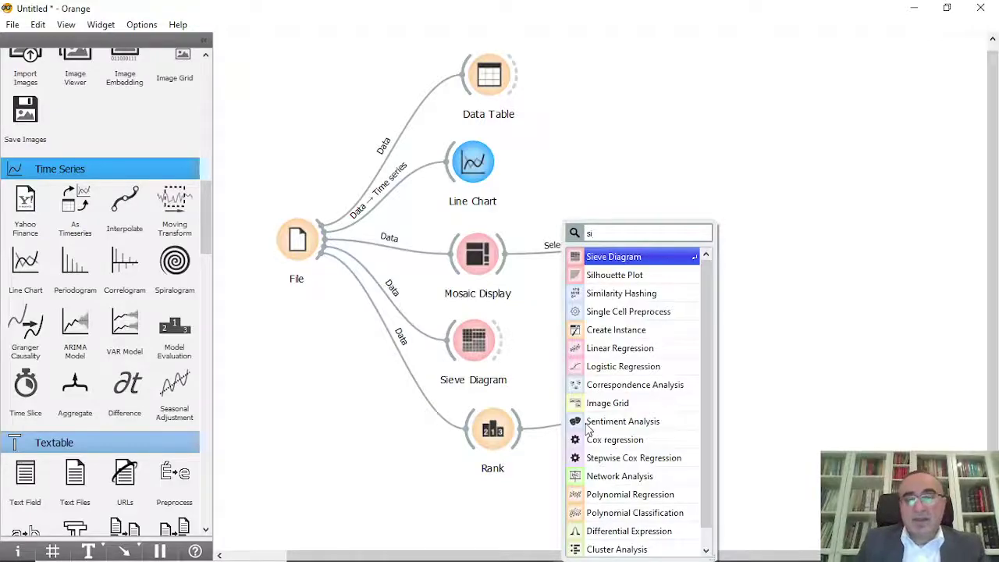
{"action": "left_click", "coordinate": [617, 257]}
- Have Rank output only petal length, and confirm Sieve Diagram (1) plots iris against petal length
{"action": "double_click", "coordinate": [499, 433]}
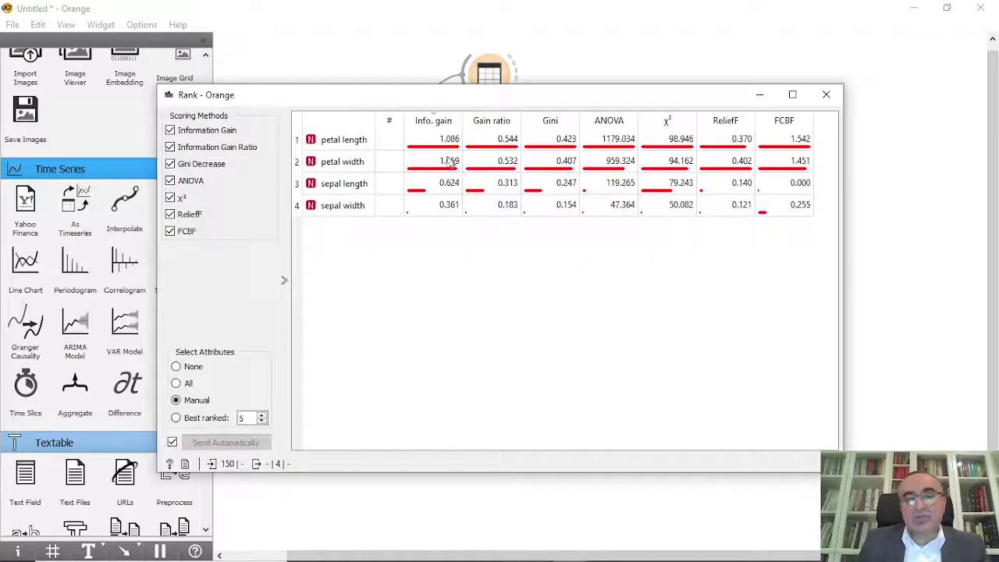
{"action": "left_click", "coordinate": [416, 148]}
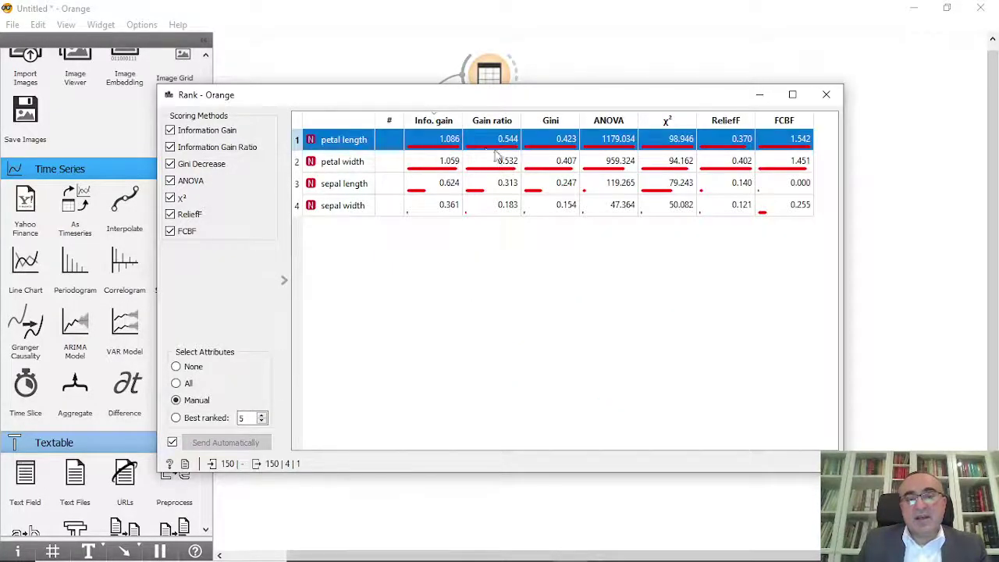
{"action": "left_click", "coordinate": [827, 95]}
{"action": "double_click", "coordinate": [611, 421]}
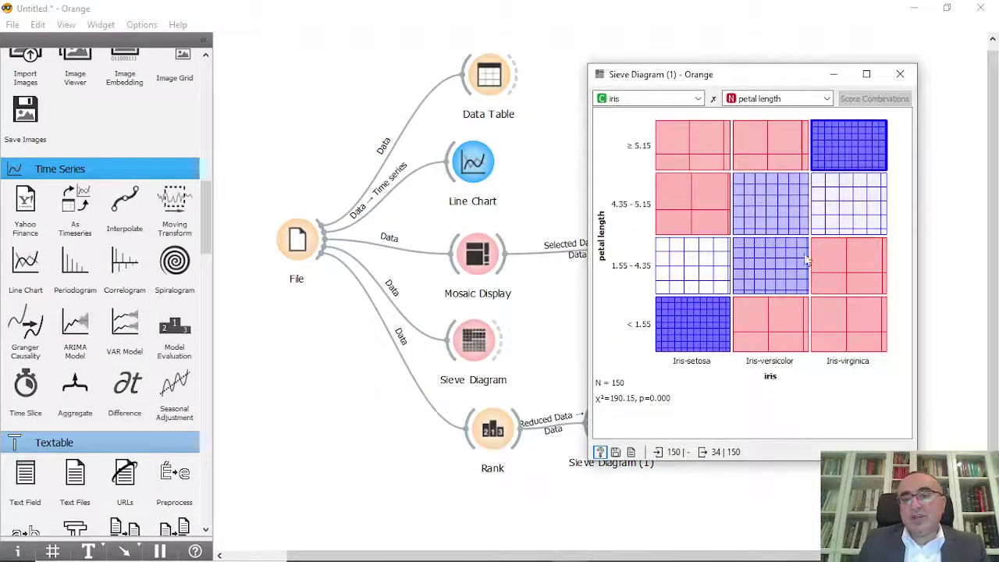
{"action": "left_click", "coordinate": [777, 100]}
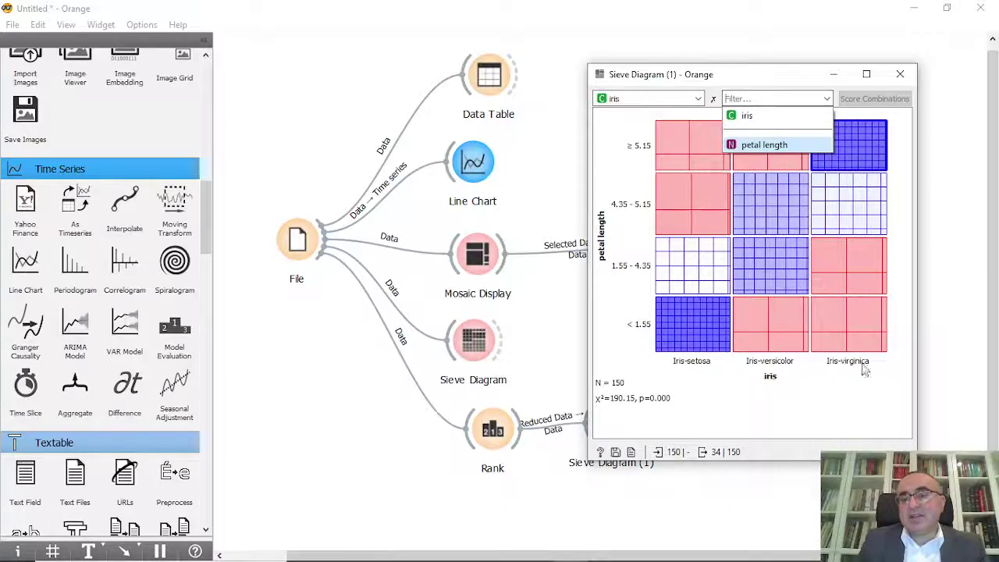
{"action": "left_click", "coordinate": [831, 412]}
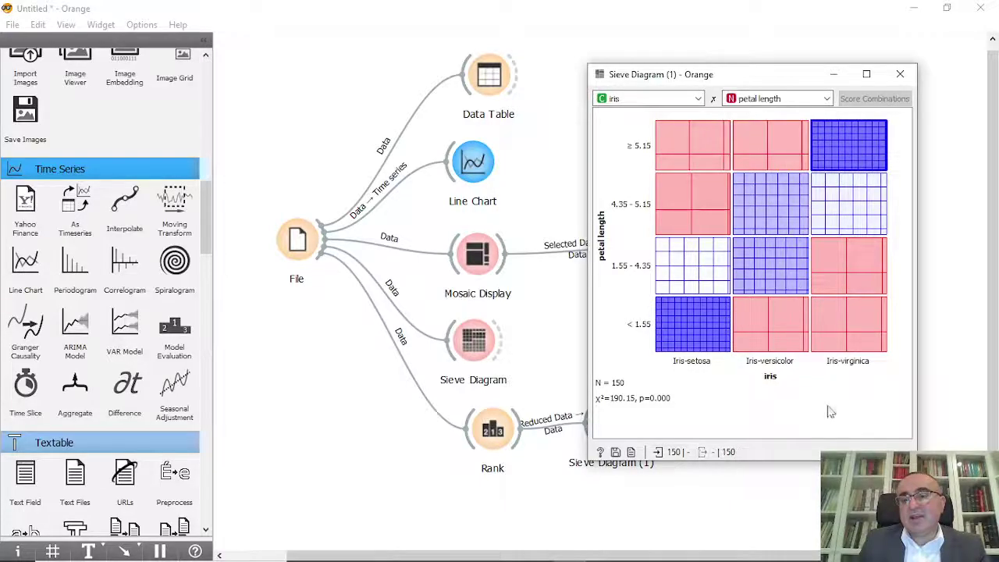
{"action": "left_click", "coordinate": [900, 74]}
- Add a Radviz widget fed by File by searching 'rad'
{"action": "left_click_drag", "start_coordinate": [316, 256], "coordinate": [490, 522]}
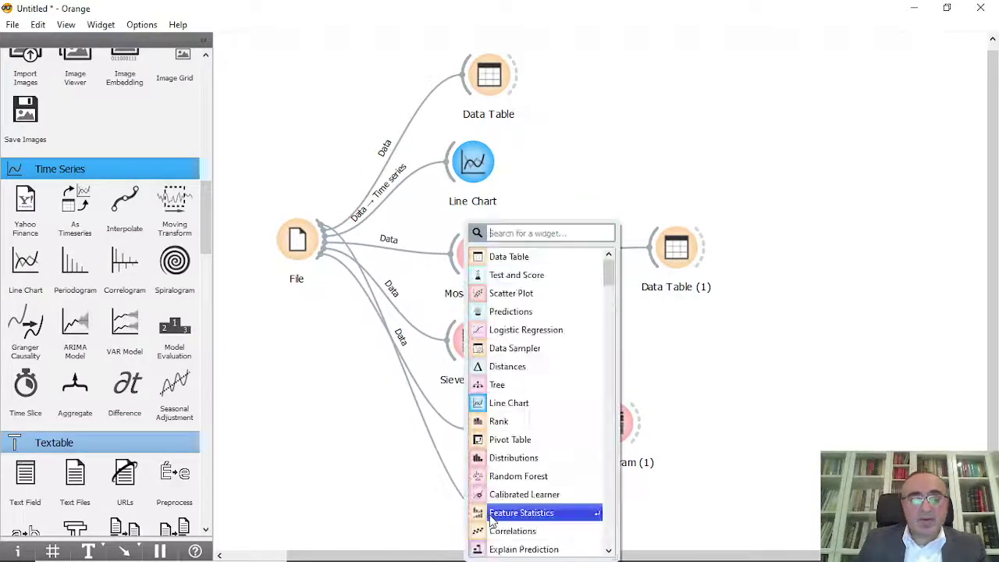
{"action": "type", "text": "ra"}
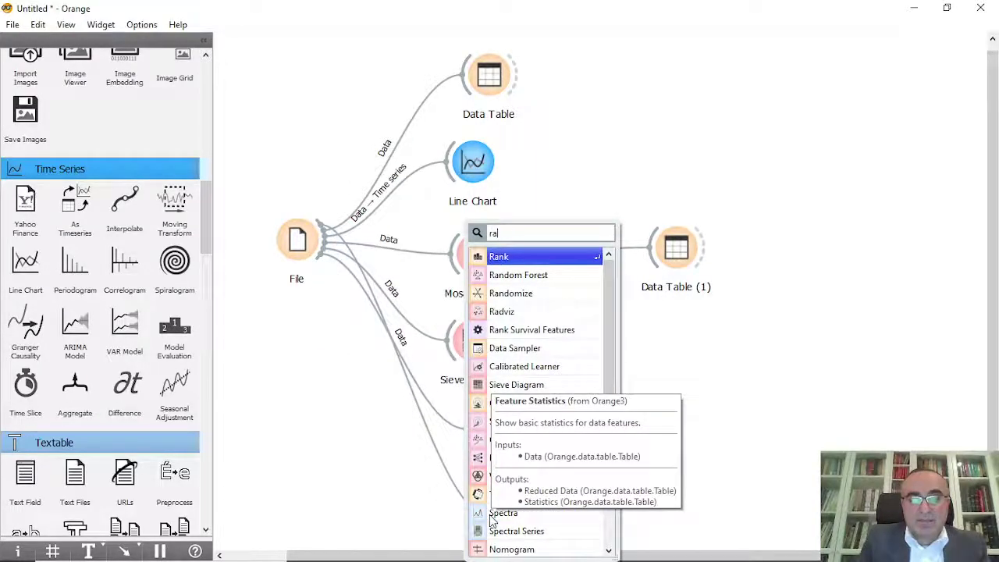
{"action": "type", "text": "l"}
{"action": "key", "text": "BackSpace"}
{"action": "key", "text": "BackSpace"}
{"action": "key", "text": "BackSpace"}
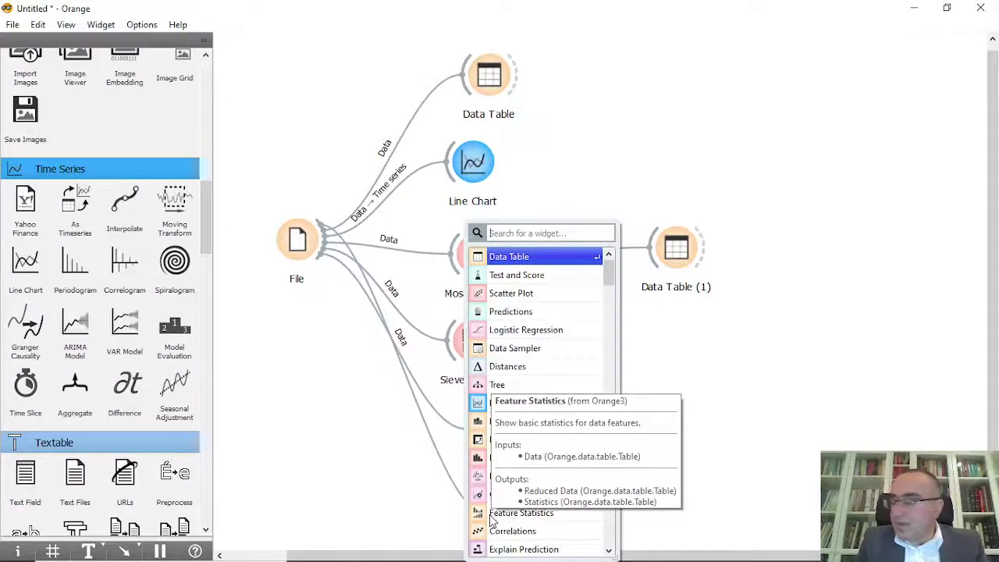
{"action": "type", "text": "rad"}
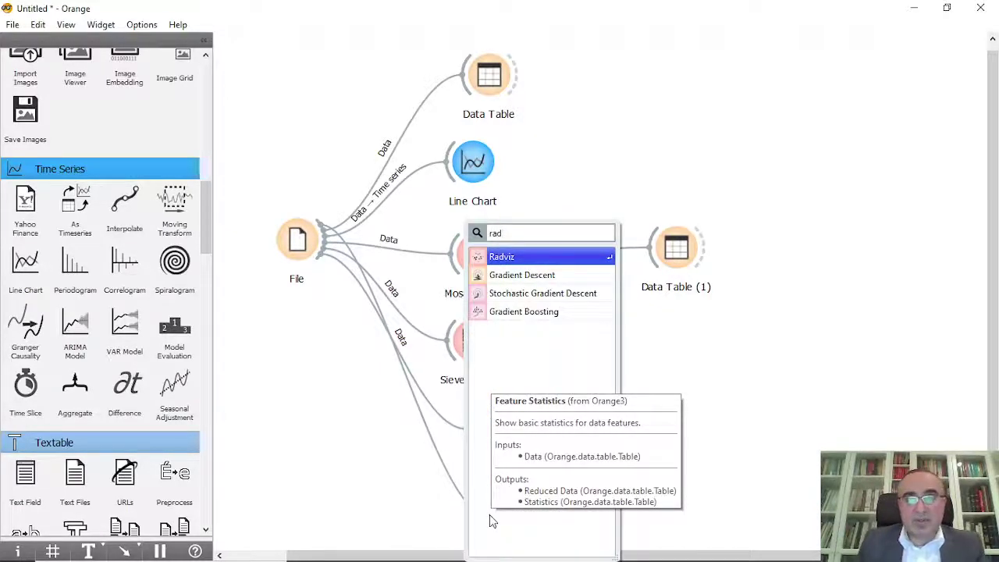
{"action": "key", "text": "Return"}
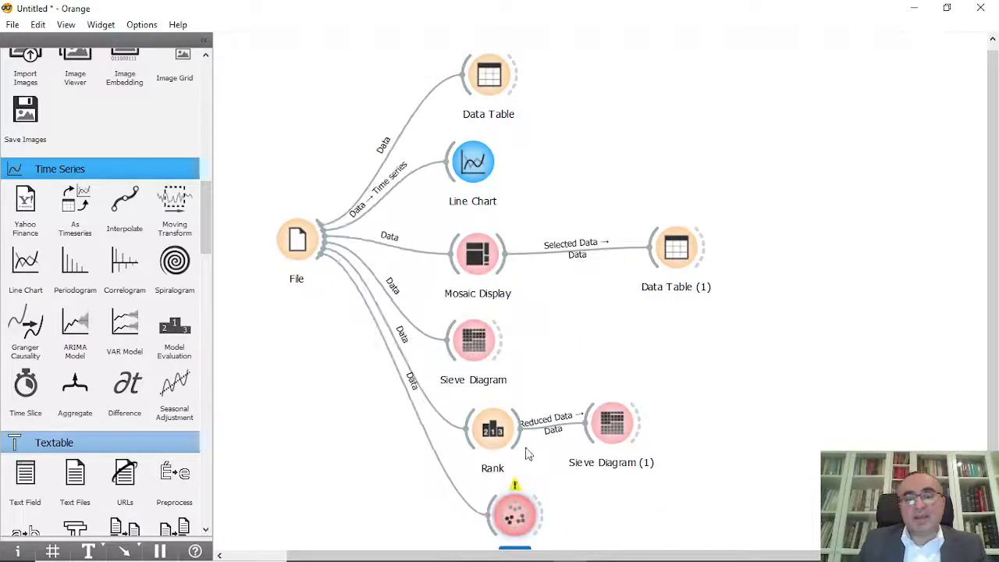
- Tidy the canvas with Radviz just below Rank, then open the Radviz window
{"action": "left_click_drag", "start_coordinate": [517, 518], "coordinate": [499, 499]}
{"action": "mouse_move", "coordinate": [495, 434]}
{"action": "left_mouse_down"}
{"action": "mouse_move", "coordinate": [486, 414]}
{"action": "mouse_move", "coordinate": [490, 428]}
{"action": "left_mouse_up"}
{"action": "left_click_drag", "start_coordinate": [612, 423], "coordinate": [620, 422]}
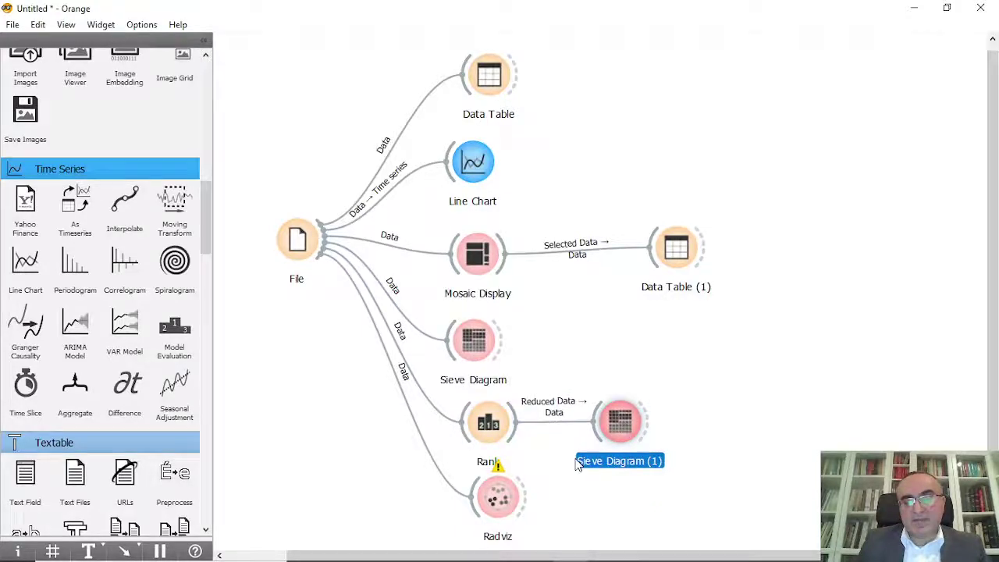
{"action": "double_click", "coordinate": [498, 504]}
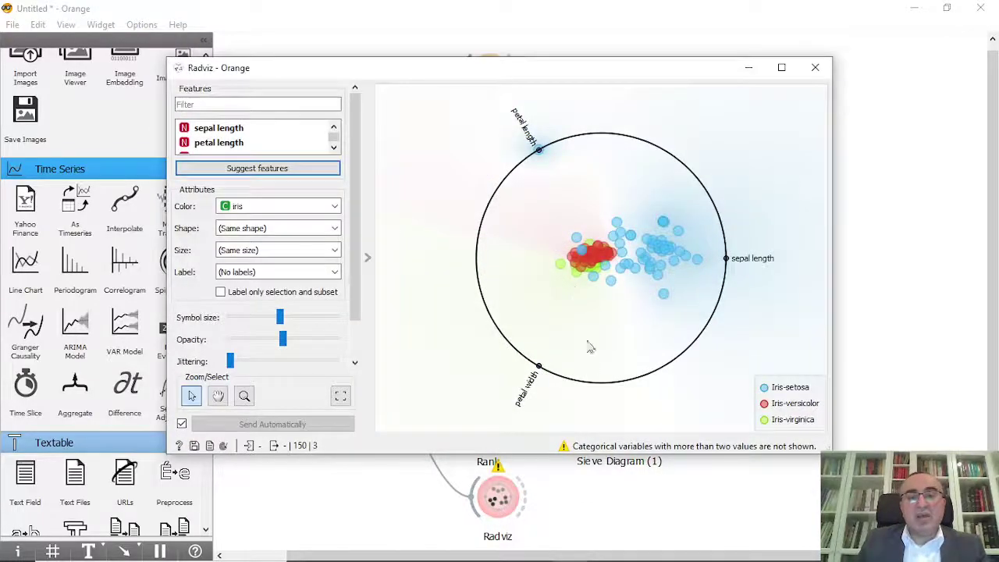
- Set the Radviz anchors to sepal length, sepal width and petal width, dropping petal length
{"action": "double_click", "coordinate": [252, 142]}
{"action": "double_click", "coordinate": [250, 133]}
{"action": "double_click", "coordinate": [250, 145]}
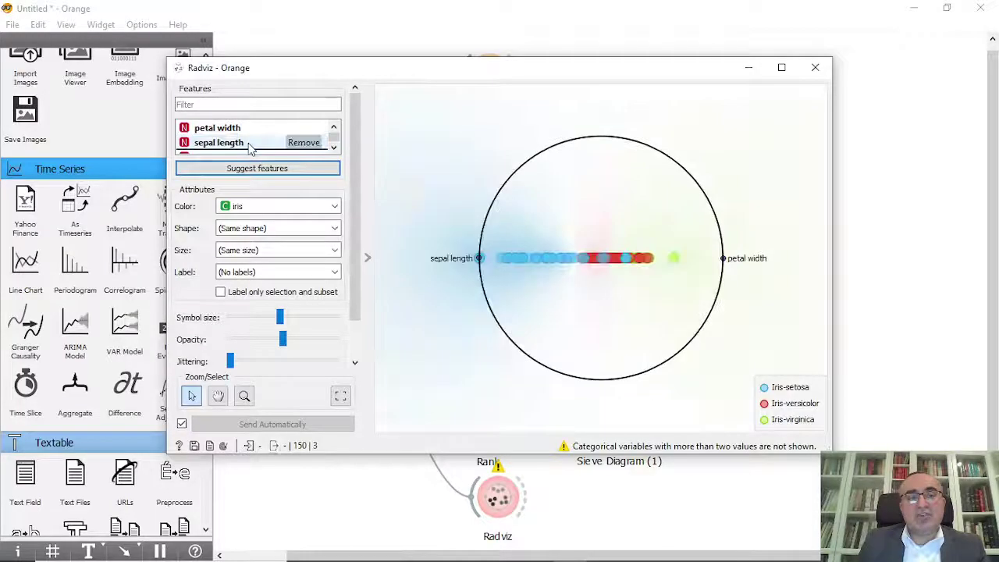
{"action": "left_click", "coordinate": [333, 148]}
{"action": "left_click", "coordinate": [333, 148]}
{"action": "double_click", "coordinate": [257, 129]}
{"action": "double_click", "coordinate": [250, 143]}
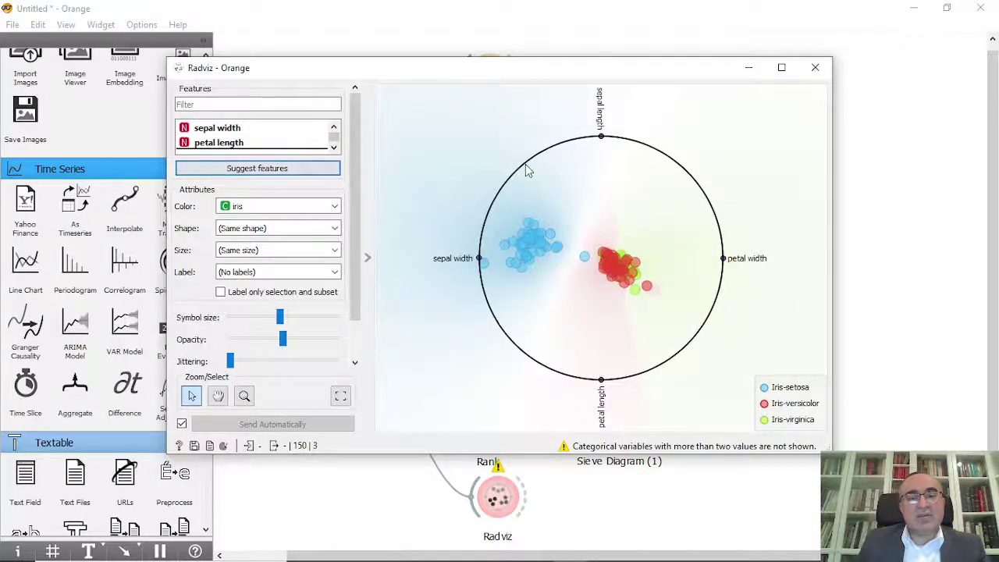
{"action": "mouse_move", "coordinate": [238, 131]}
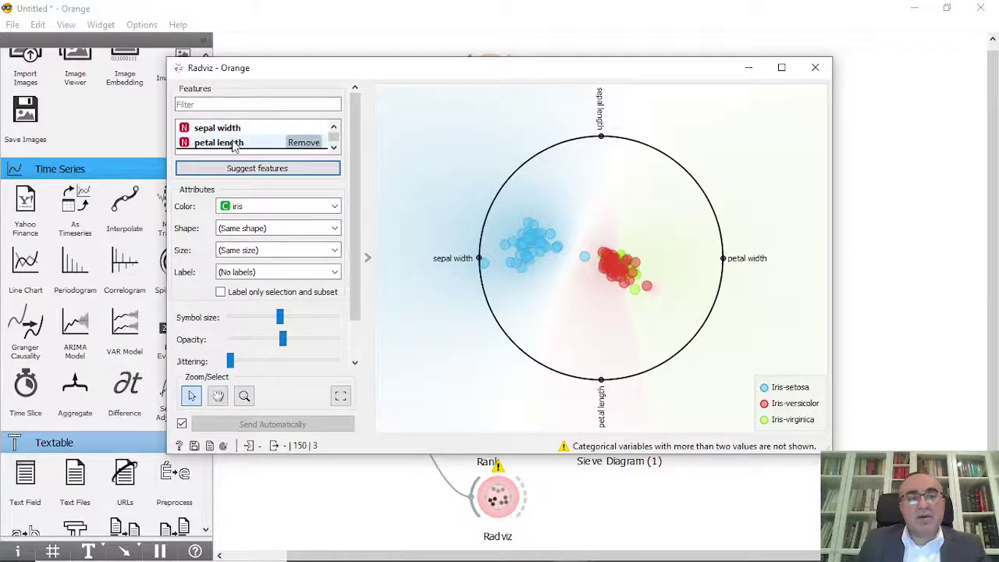
{"action": "left_click", "coordinate": [303, 142]}
- Move the sepal length anchor to the top of the Radviz circle
{"action": "left_click_drag", "start_coordinate": [536, 154], "coordinate": [462, 248]}
{"action": "left_click_drag", "start_coordinate": [538, 150], "coordinate": [582, 153]}
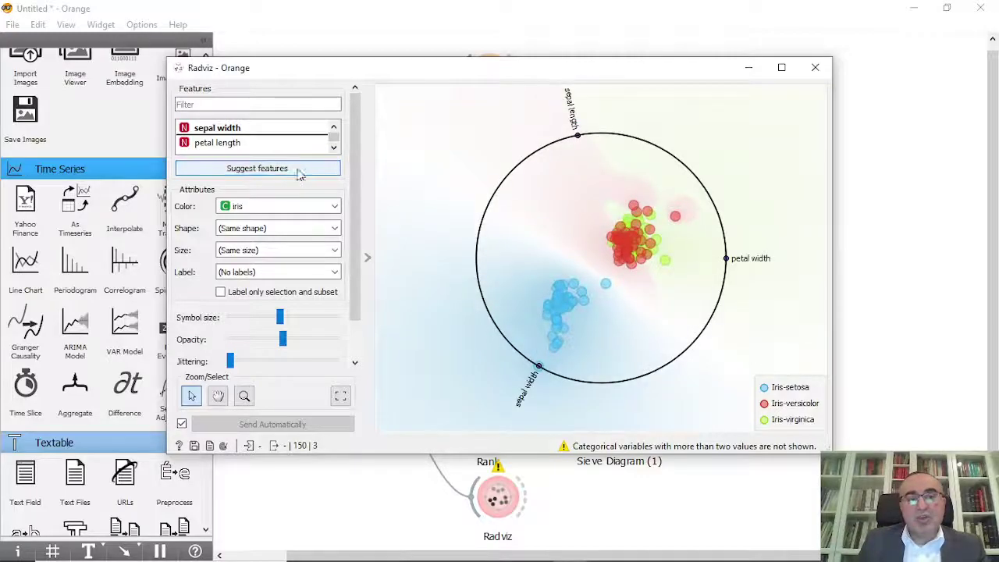
{"action": "left_click", "coordinate": [259, 168]}
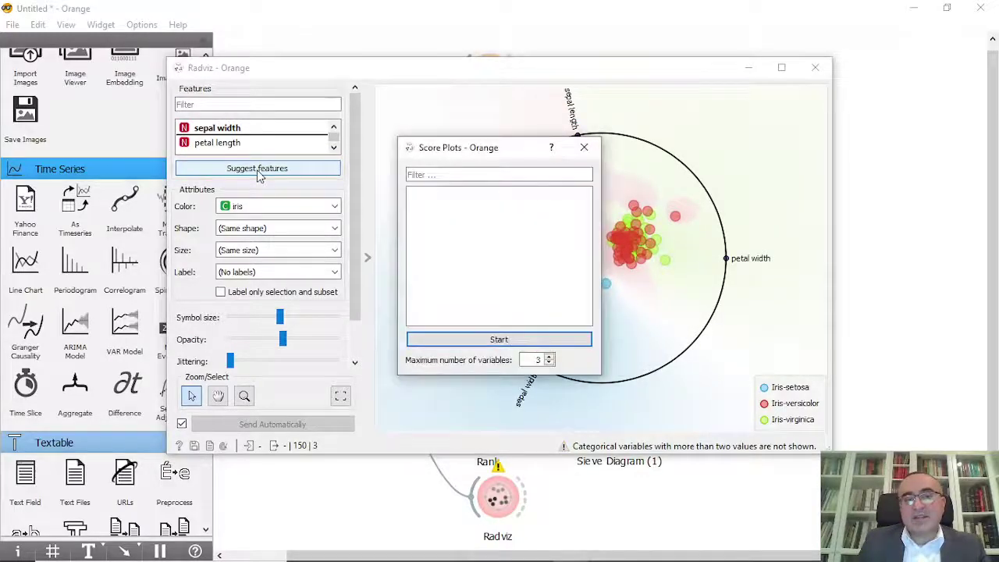
- Score feature combinations and preview the six top-ranked Radviz projections
{"action": "left_click", "coordinate": [492, 339]}
{"action": "left_click", "coordinate": [476, 199]}
{"action": "left_click_drag", "start_coordinate": [469, 153], "coordinate": [282, 148]}
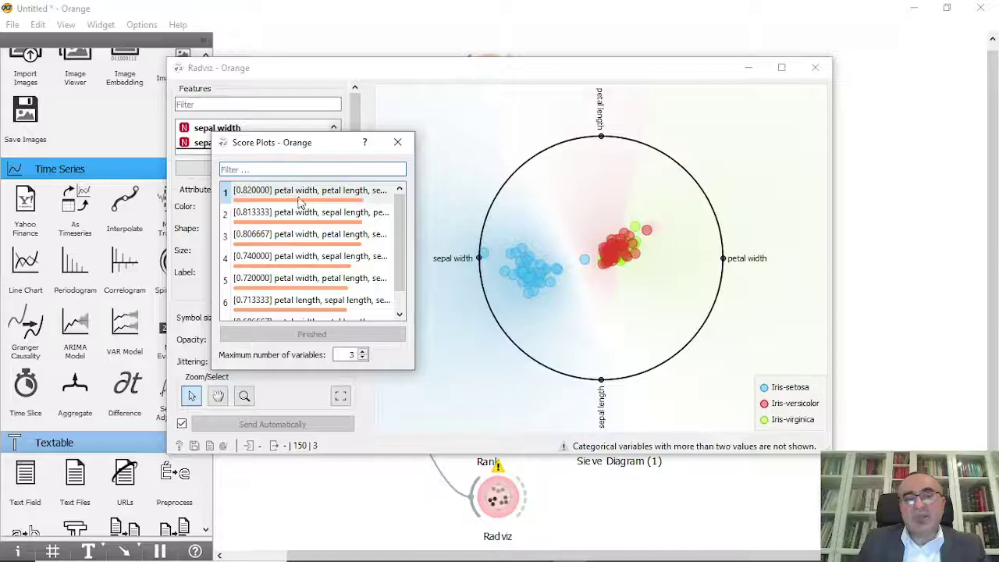
{"action": "left_click", "coordinate": [327, 199]}
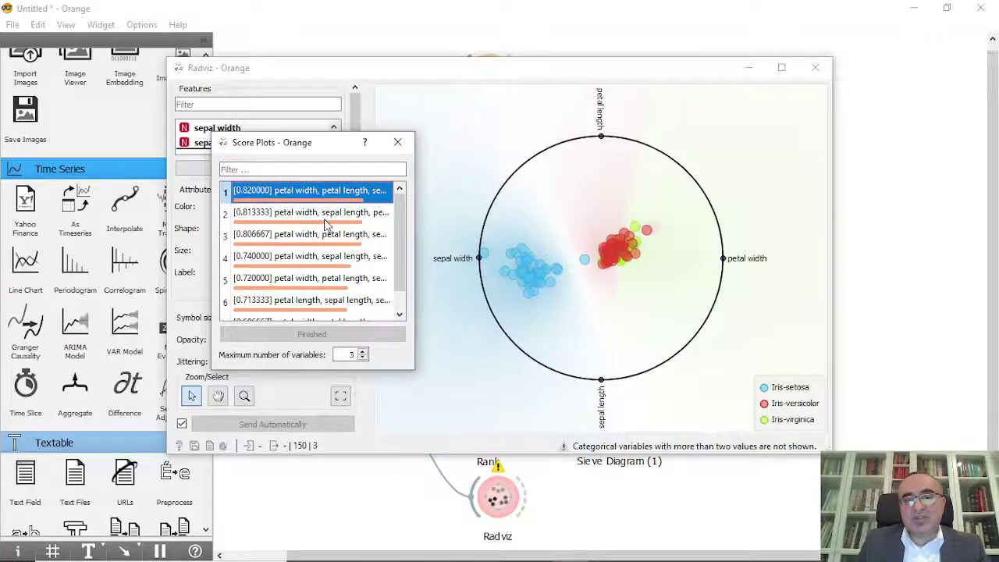
{"action": "left_click", "coordinate": [326, 221]}
{"action": "left_click", "coordinate": [327, 239]}
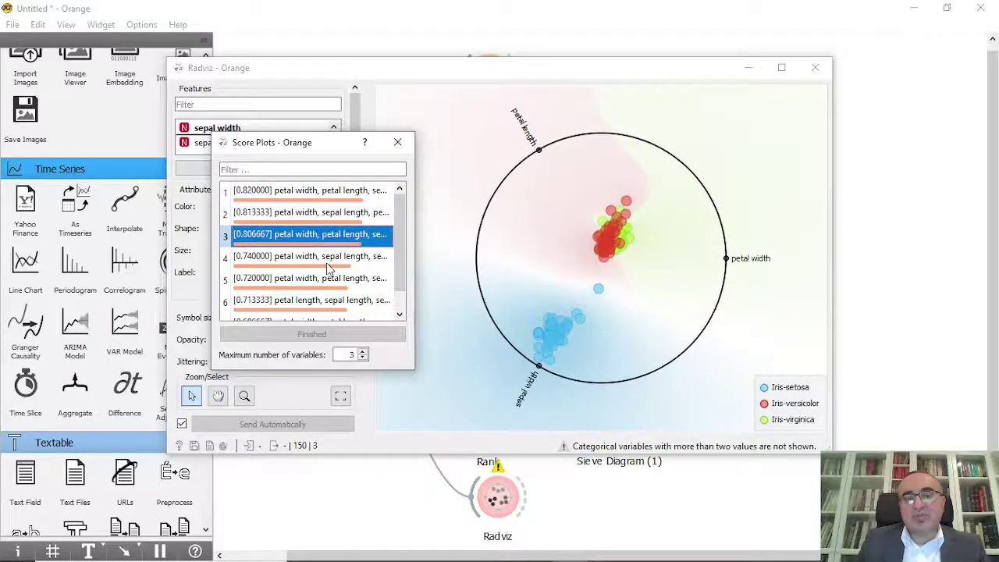
{"action": "left_click", "coordinate": [328, 264]}
{"action": "left_click", "coordinate": [327, 285]}
{"action": "left_click", "coordinate": [327, 303]}
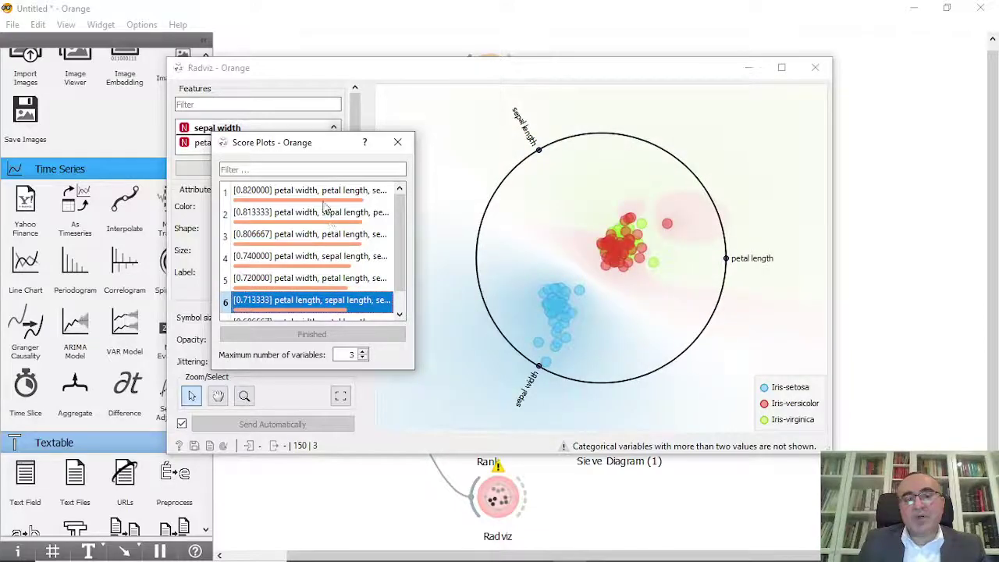
- Apply the top-scored 0.82 projection and select the lone Iris-setosa point near the centre
{"action": "left_click", "coordinate": [327, 195]}
{"action": "scroll", "coordinate": [399, 234], "scroll_direction": "down", "scroll_amount": 1}
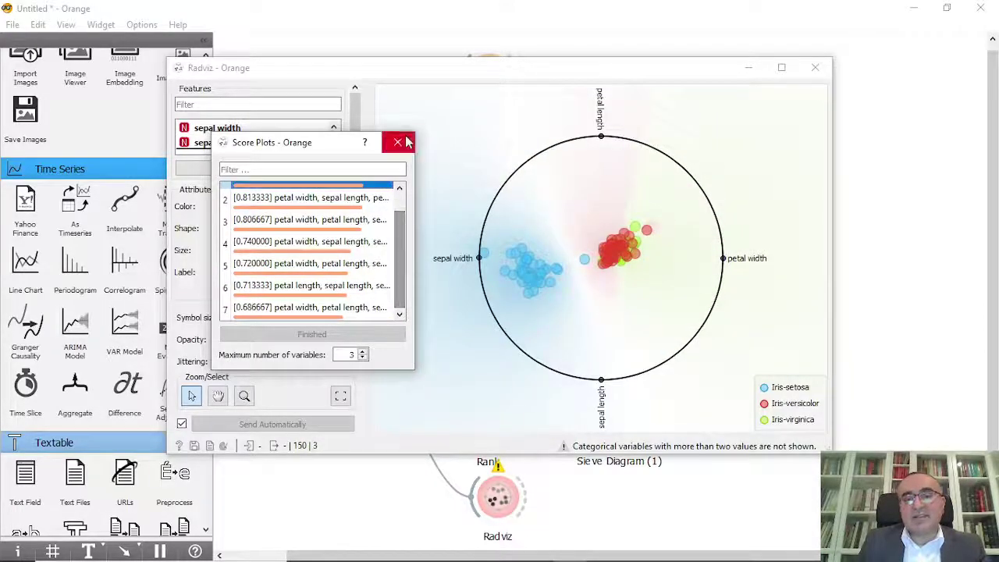
{"action": "left_click", "coordinate": [399, 142]}
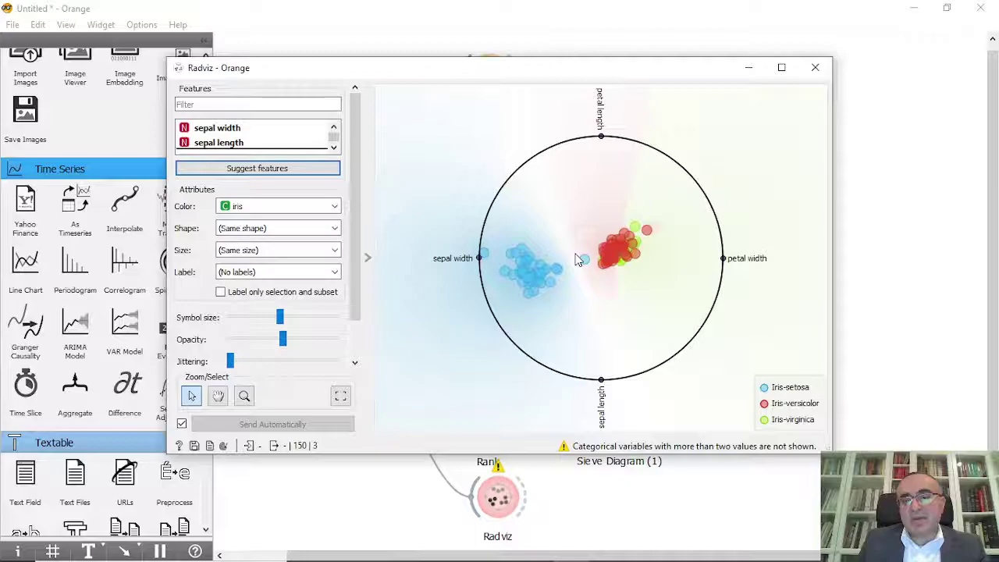
{"action": "left_click_drag", "start_coordinate": [578, 254], "coordinate": [592, 268]}
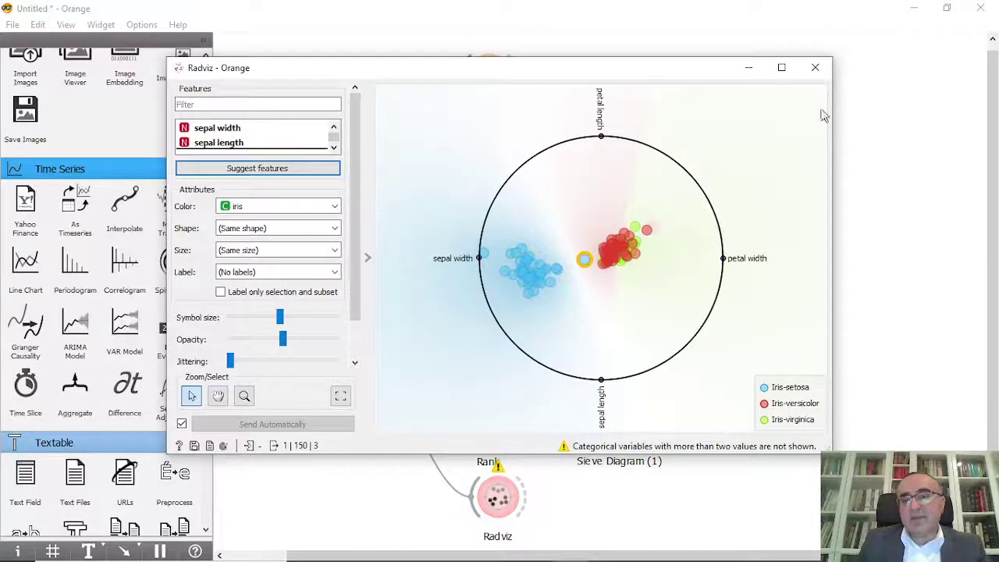
{"action": "left_click", "coordinate": [815, 67]}
- Connect a new Data Table (2) to Radviz's selected data and open it
{"action": "left_click_drag", "start_coordinate": [528, 498], "coordinate": [666, 497]}
{"action": "type", "text": "dta"}
{"action": "key", "text": "BackSpace"}
{"action": "key", "text": "BackSpace"}
{"action": "key", "text": "BackSpace"}
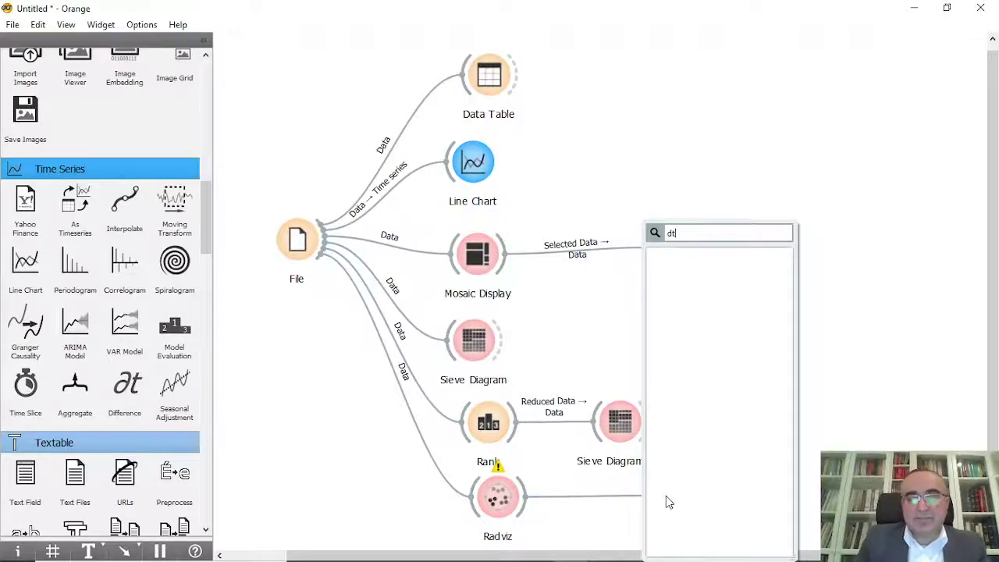
{"action": "type", "text": "data"}
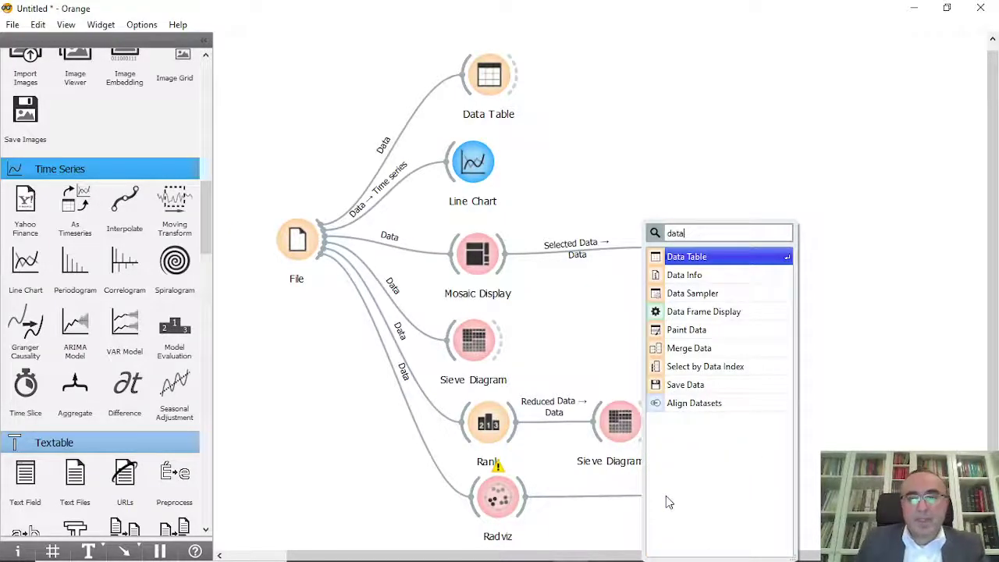
{"action": "left_click", "coordinate": [715, 259]}
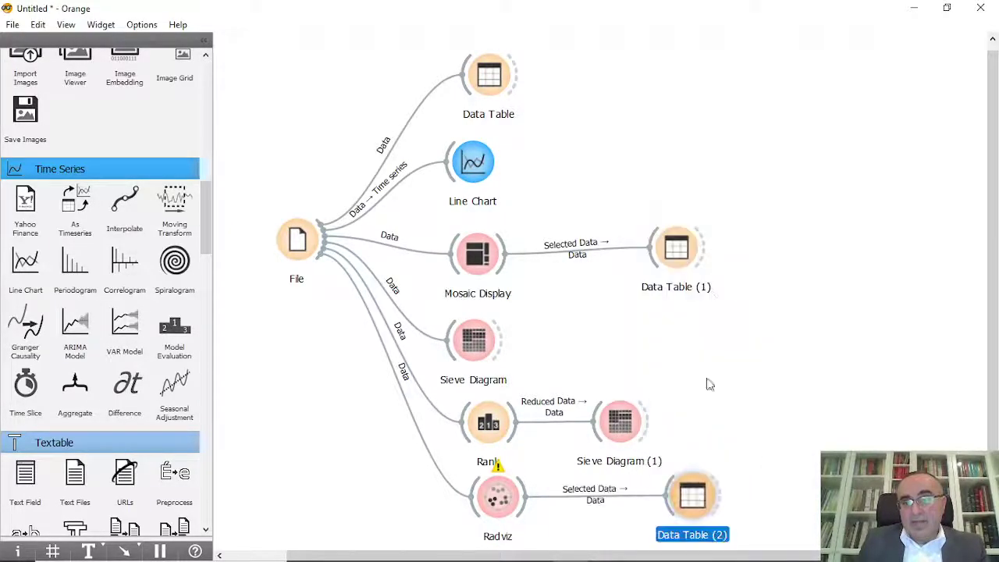
{"action": "double_click", "coordinate": [697, 508]}
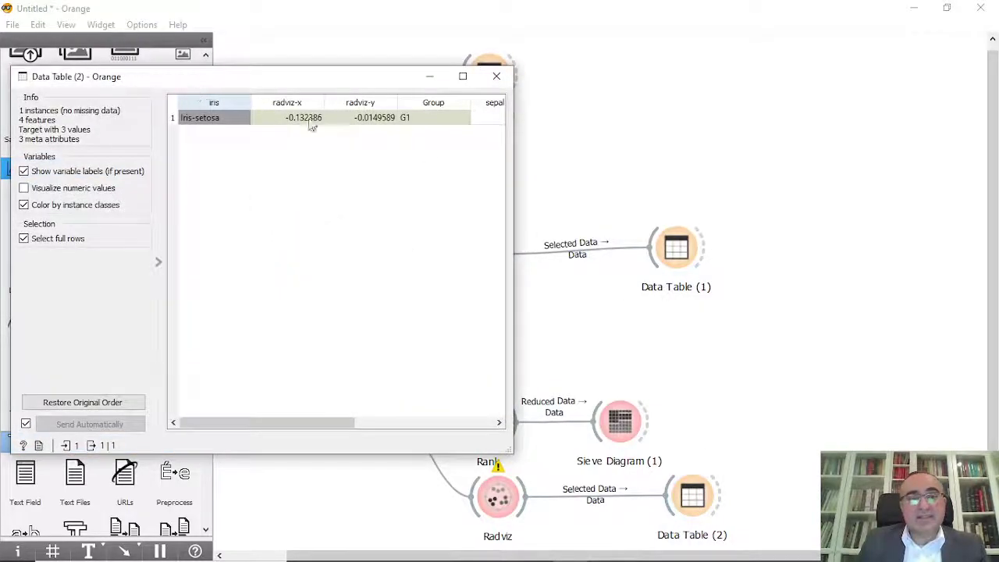
- Inspect the Iris-setosa row's radviz-x and radviz-y values in Data Table (2)
{"action": "left_click", "coordinate": [303, 119]}
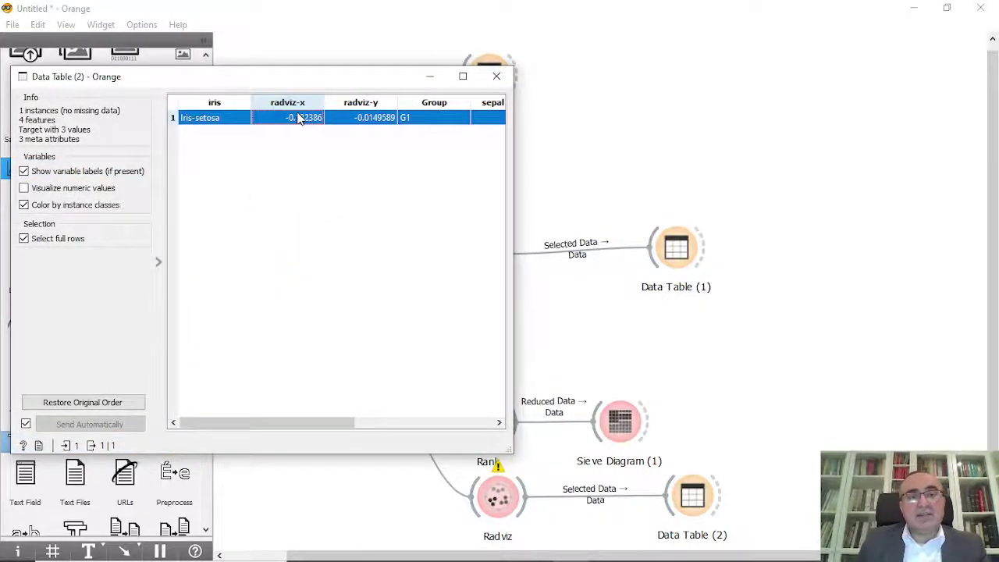
{"action": "left_click", "coordinate": [335, 117]}
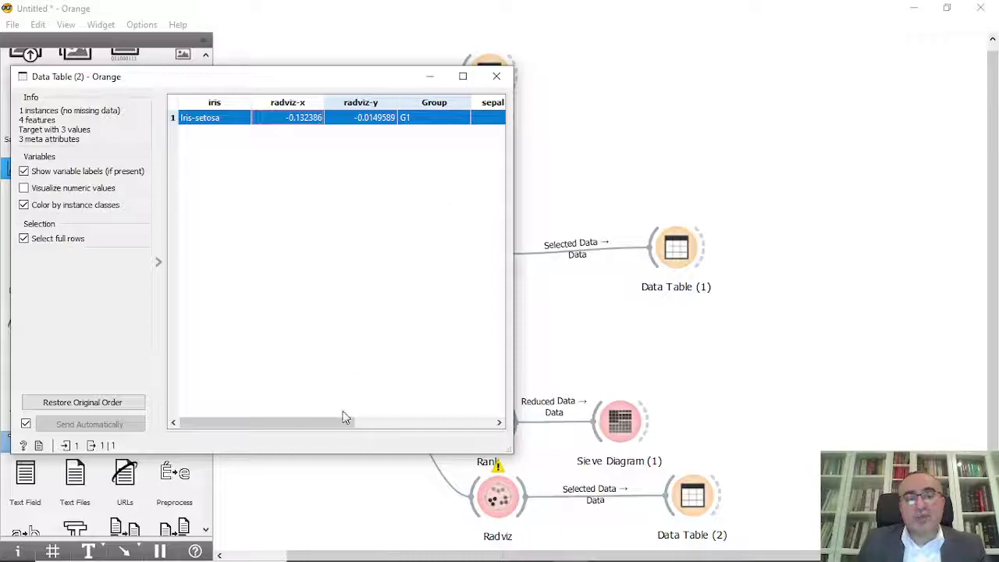
{"action": "left_click_drag", "start_coordinate": [330, 426], "coordinate": [265, 430]}
{"action": "left_click", "coordinate": [497, 78]}
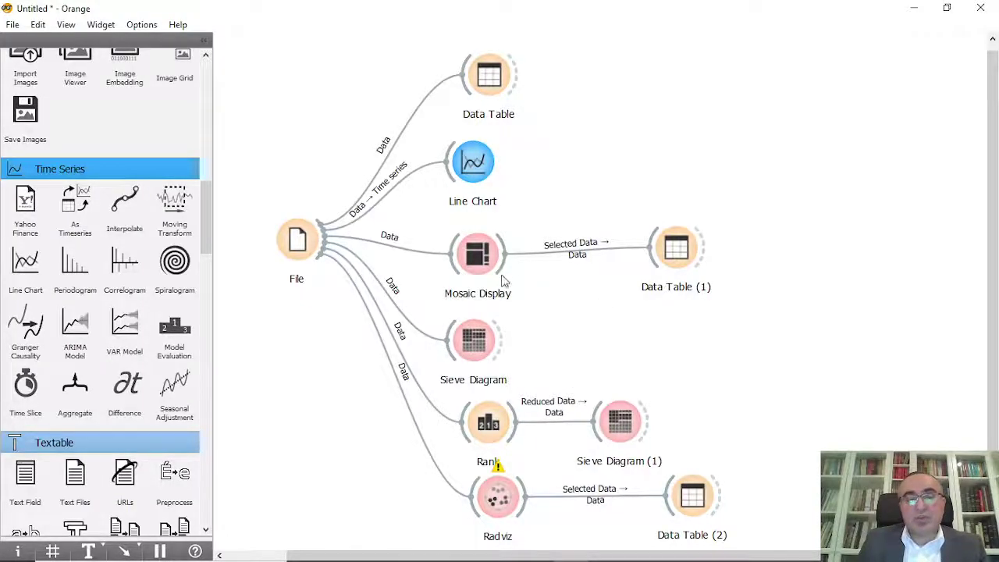
- Check the File widget settings, then show the PowerPoint 'Thank You' slide
{"action": "double_click", "coordinate": [313, 256]}
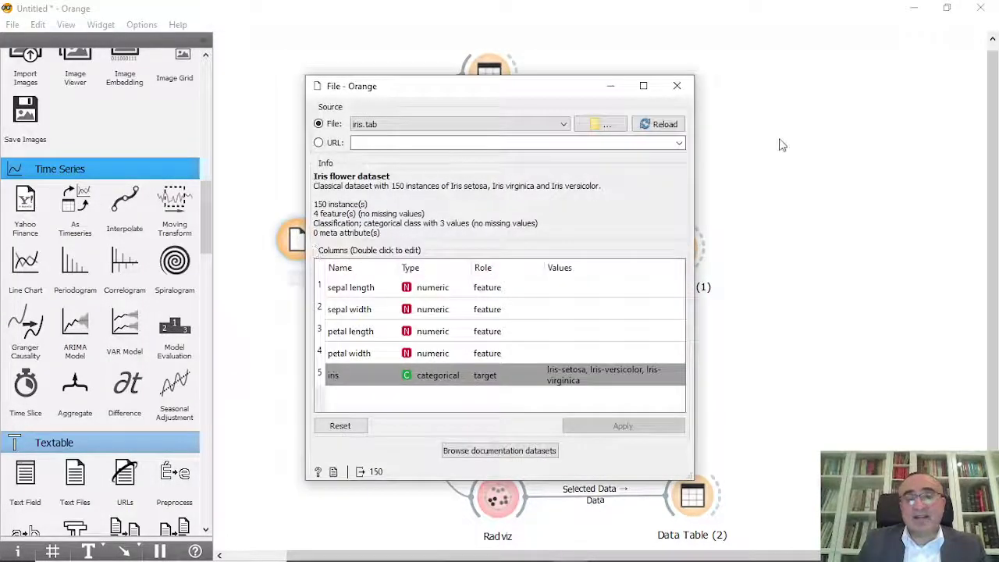
{"action": "left_click", "coordinate": [675, 87]}
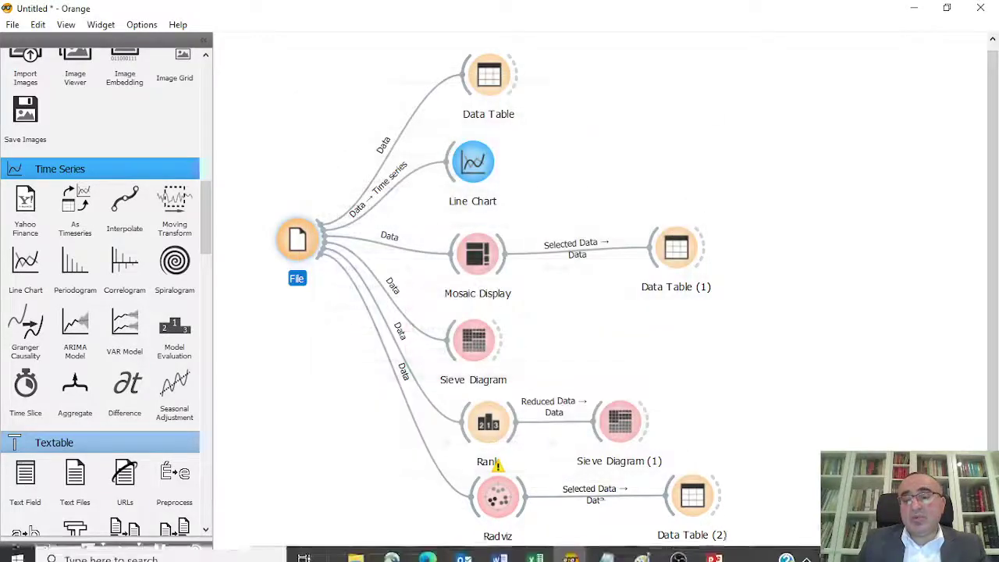
{"action": "left_click", "coordinate": [713, 559]}
{"action": "key", "text": "Down"}
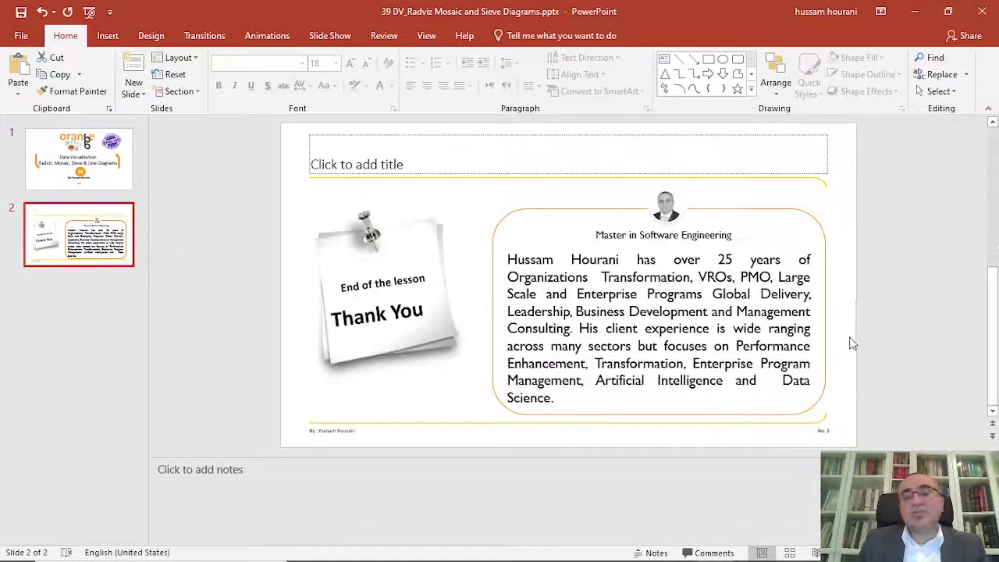